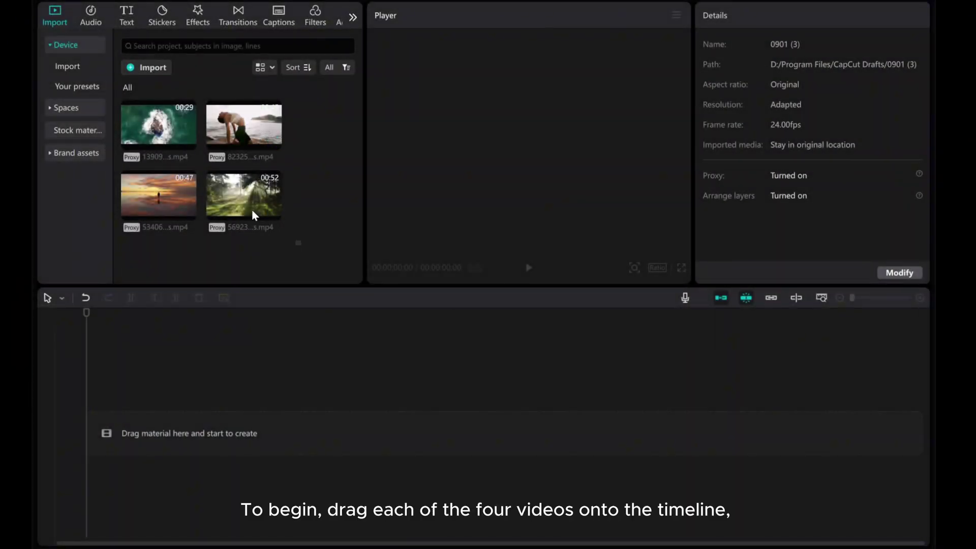
Step: Add all four imported videos to the timeline together
drag(302, 245, 118, 99)
mouse_move(189, 211)
mouse_down()
mouse_move(172, 439)
mouse_move(161, 423)
mouse_up()
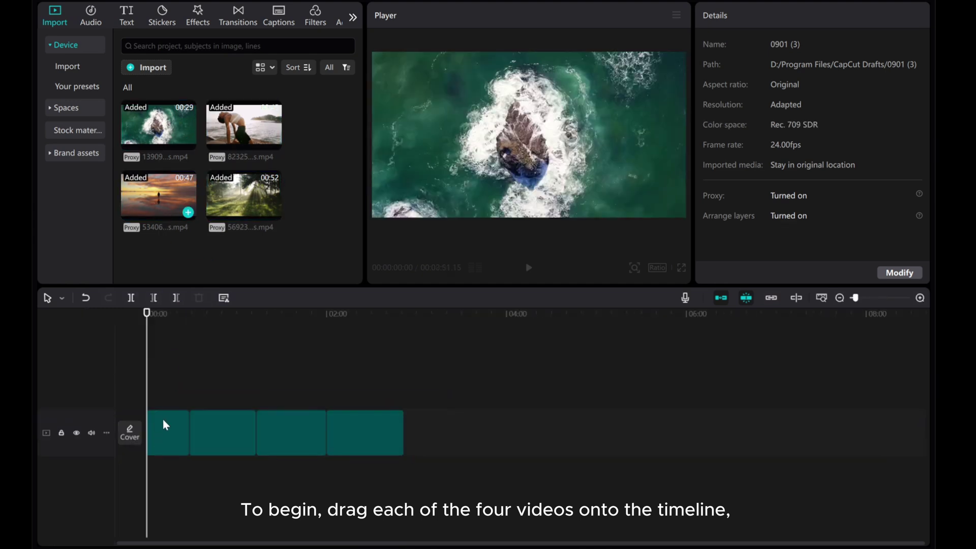
click(164, 422)
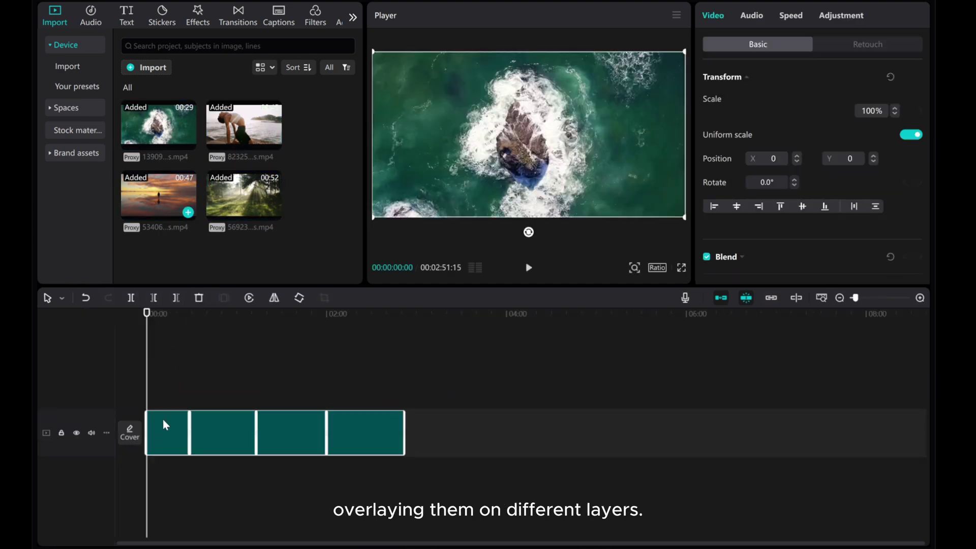
Step: Stack the yoga, sunset and forest clips on separate tracks, forest on top
click(211, 427)
drag(211, 430, 198, 382)
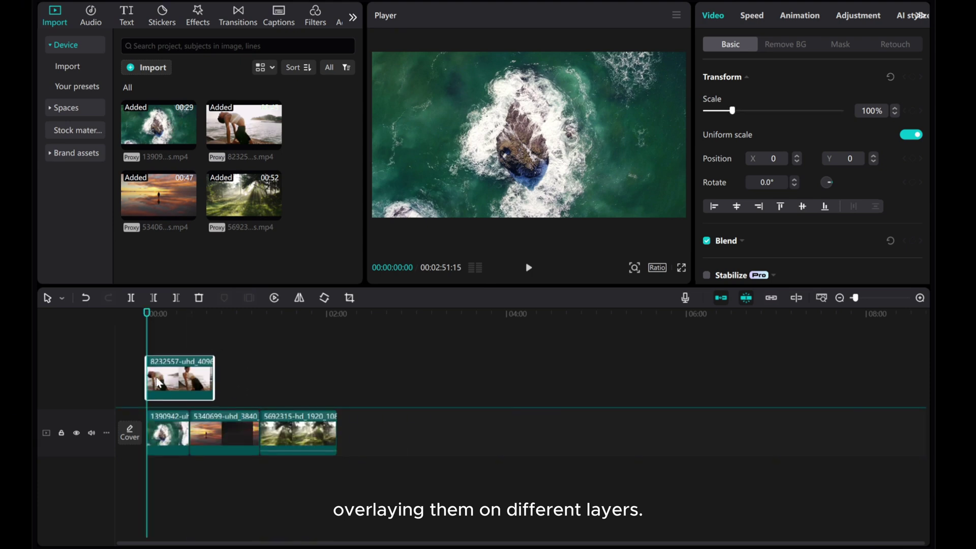
click(213, 429)
mouse_move(214, 429)
mouse_down()
mouse_move(200, 360)
mouse_move(169, 346)
mouse_up()
drag(229, 463, 173, 325)
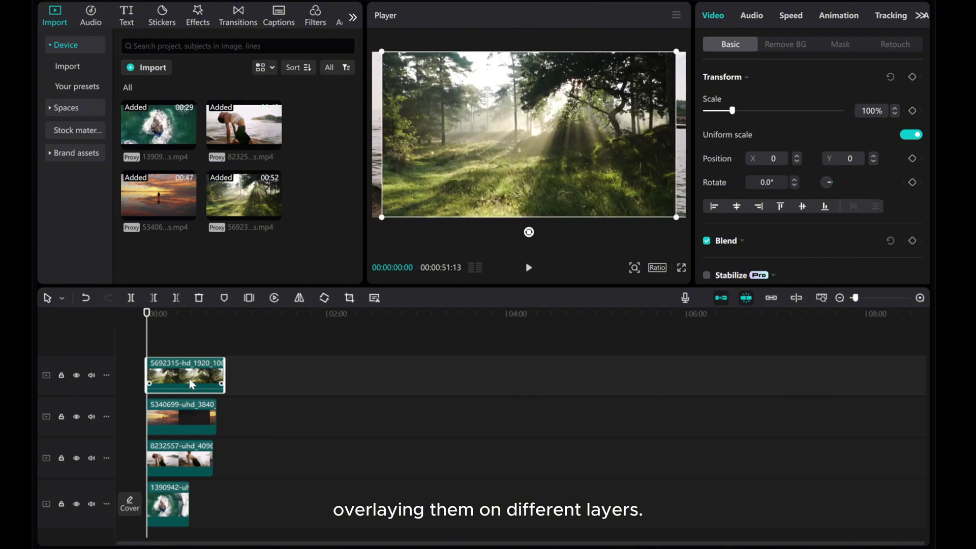
Step: Change the project ratio to 16:9 and zoom the timeline in on the clips
click(657, 269)
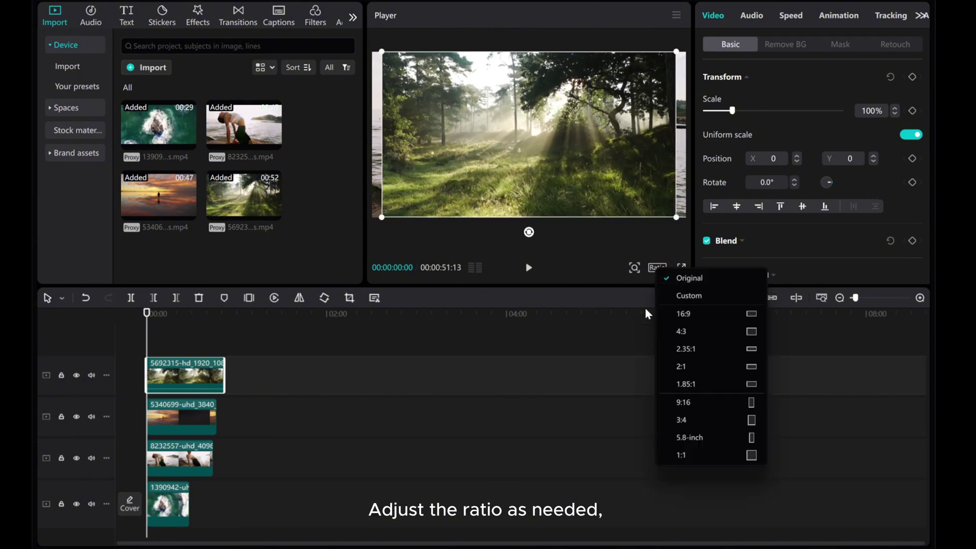
click(692, 314)
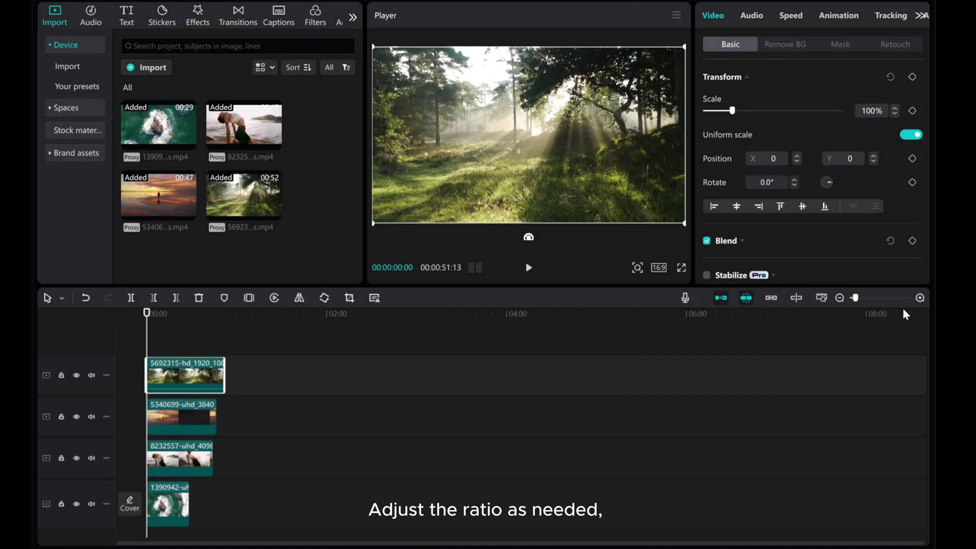
click(920, 299)
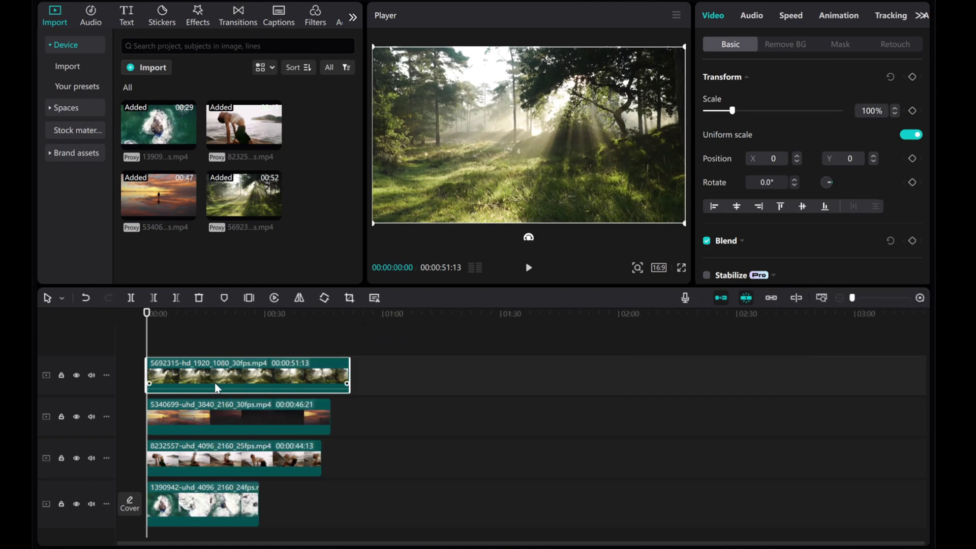
Step: With forest and sunset tracks hidden, enlarge the yoga clip to fill the frame and make it a compound clip
click(76, 375)
click(208, 416)
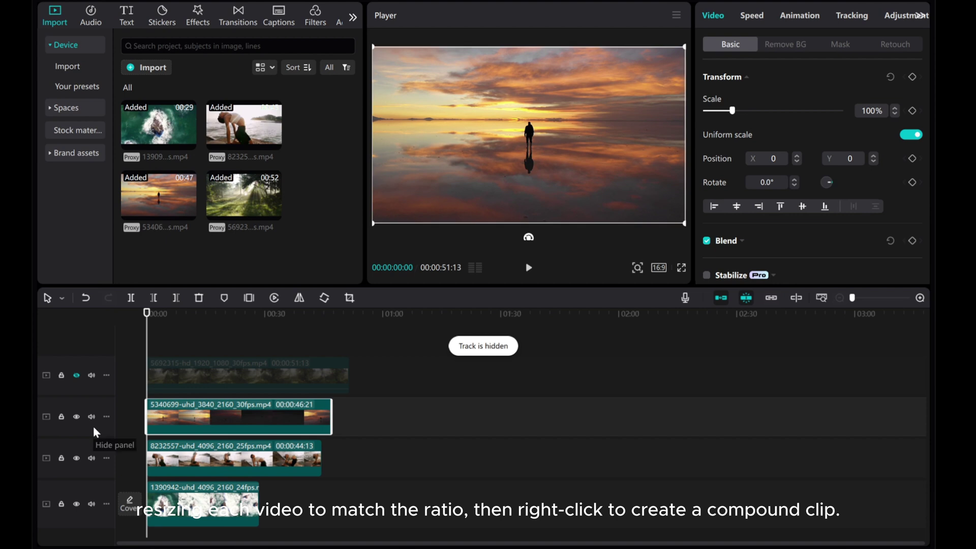
click(76, 416)
click(200, 460)
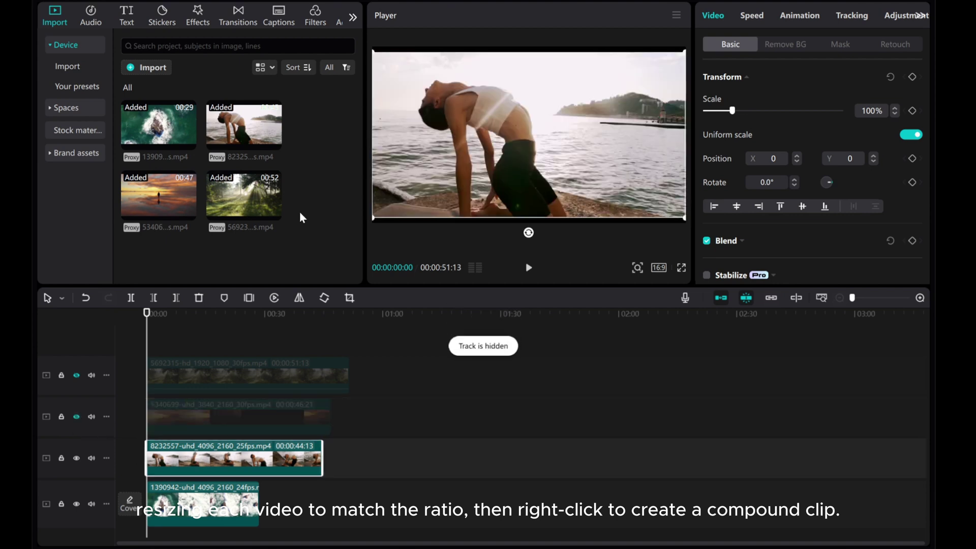
drag(377, 219, 366, 225)
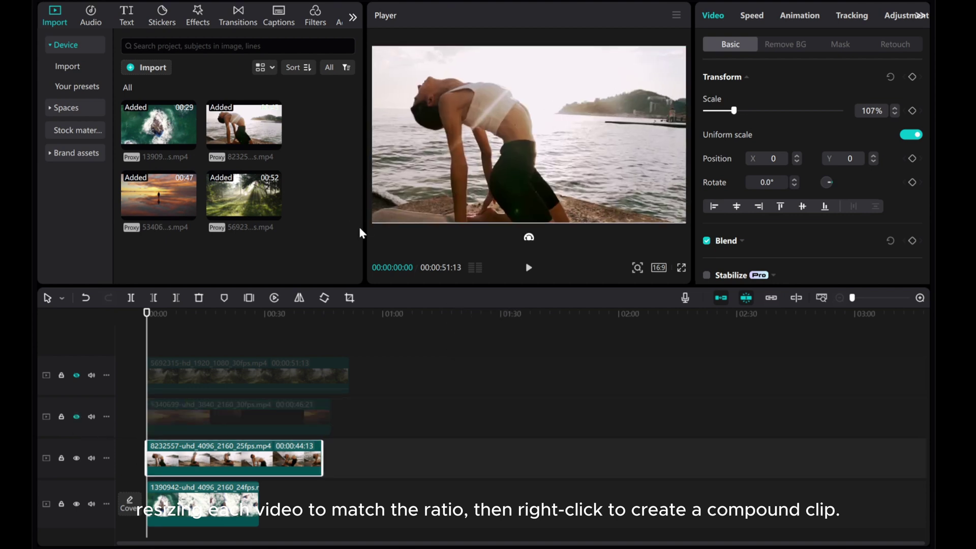
right_click(204, 460)
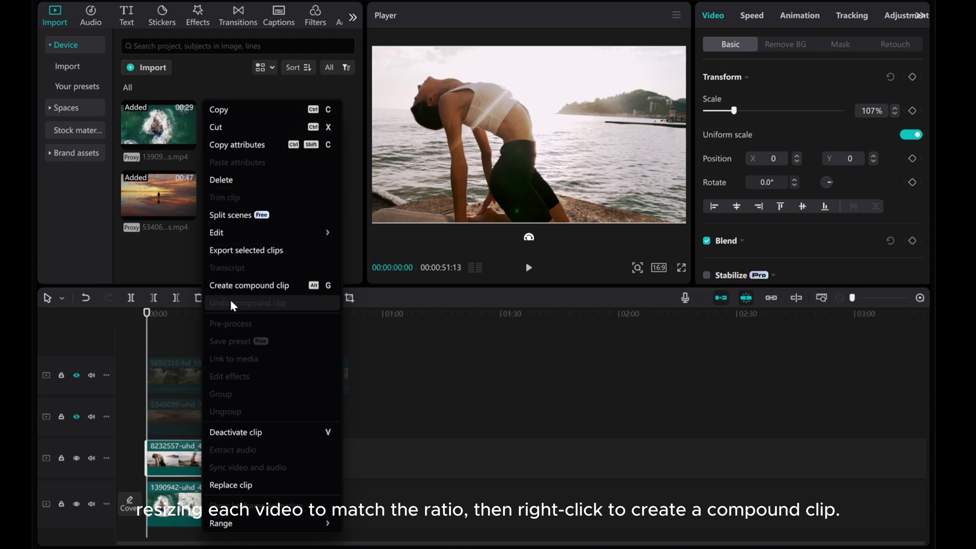
click(224, 284)
Step: Enlarge the aerial ocean clip into a compound clip, then unhide all tracks
click(76, 458)
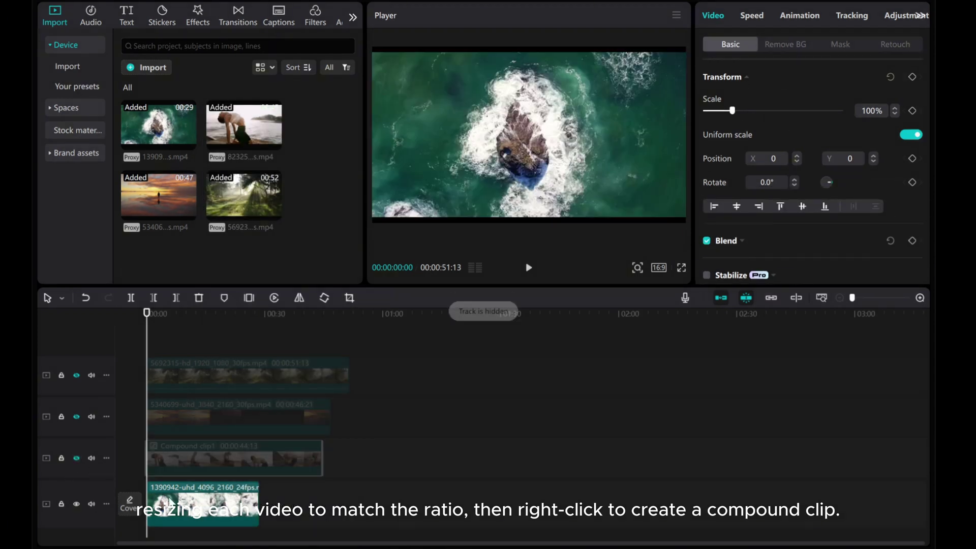
click(201, 509)
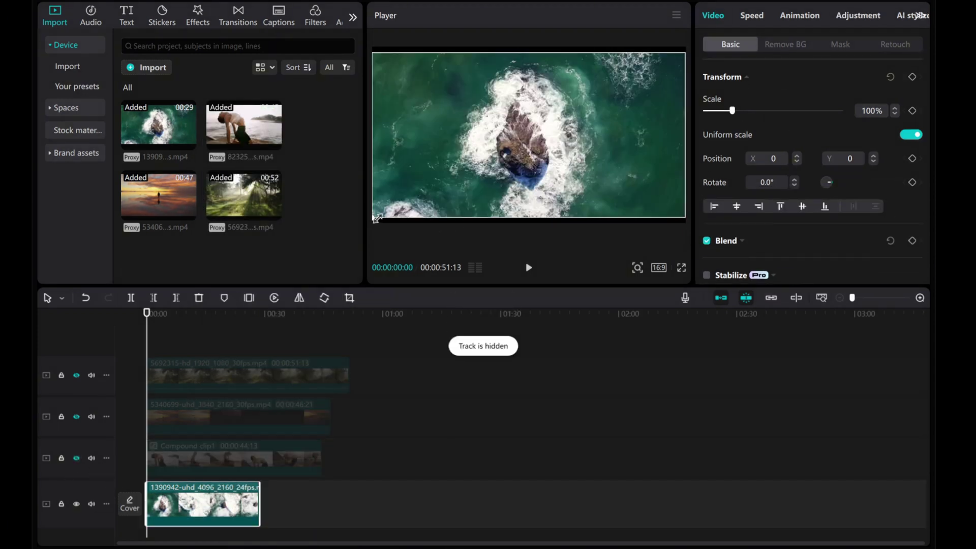
drag(373, 218, 361, 230)
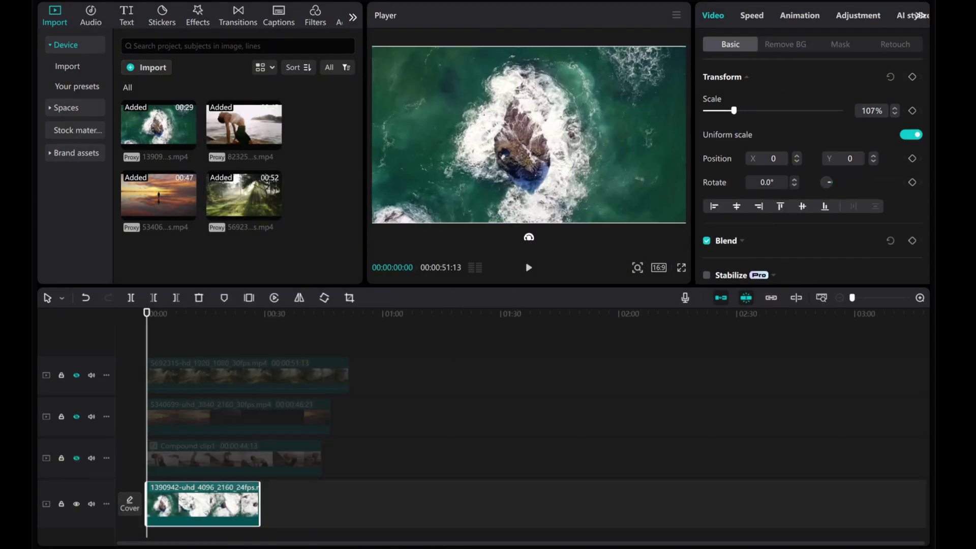
right_click(181, 508)
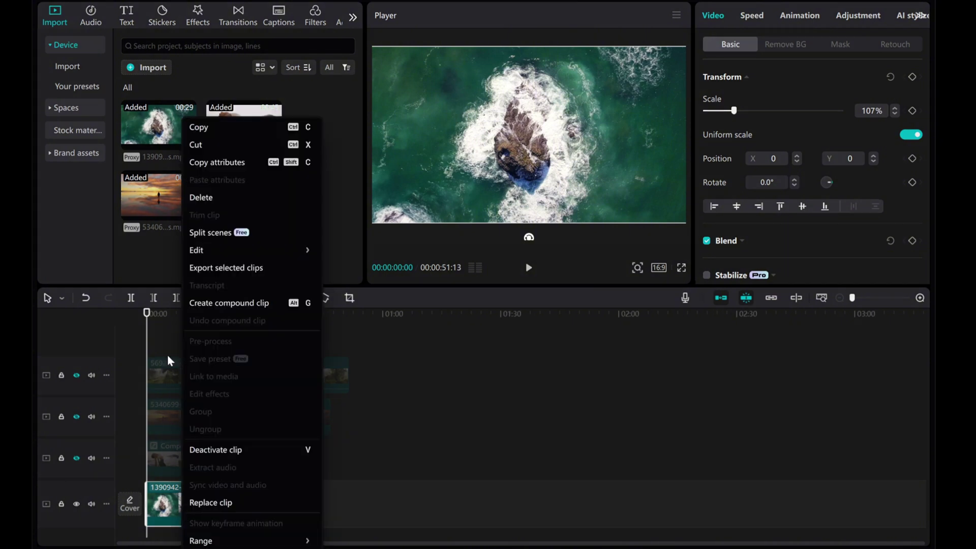
click(222, 303)
click(76, 458)
click(76, 417)
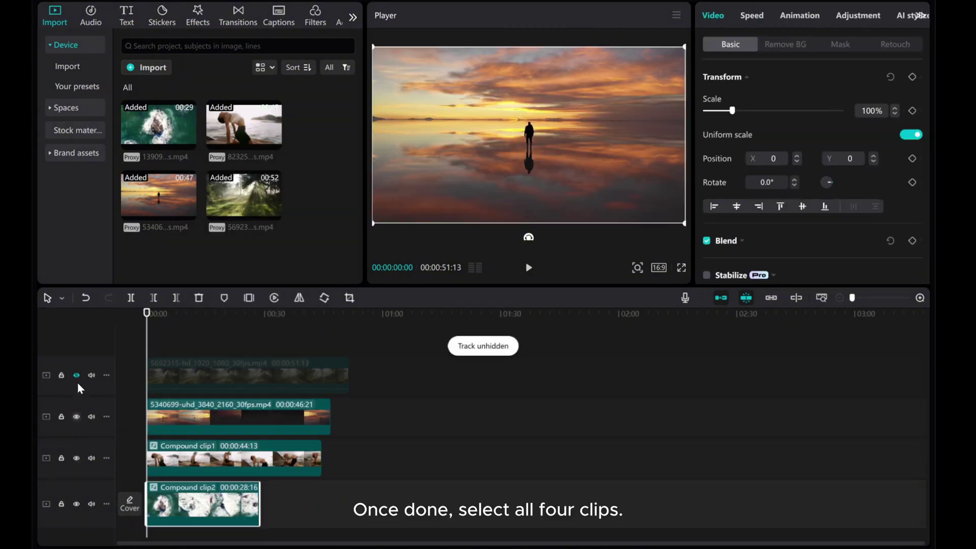
click(76, 376)
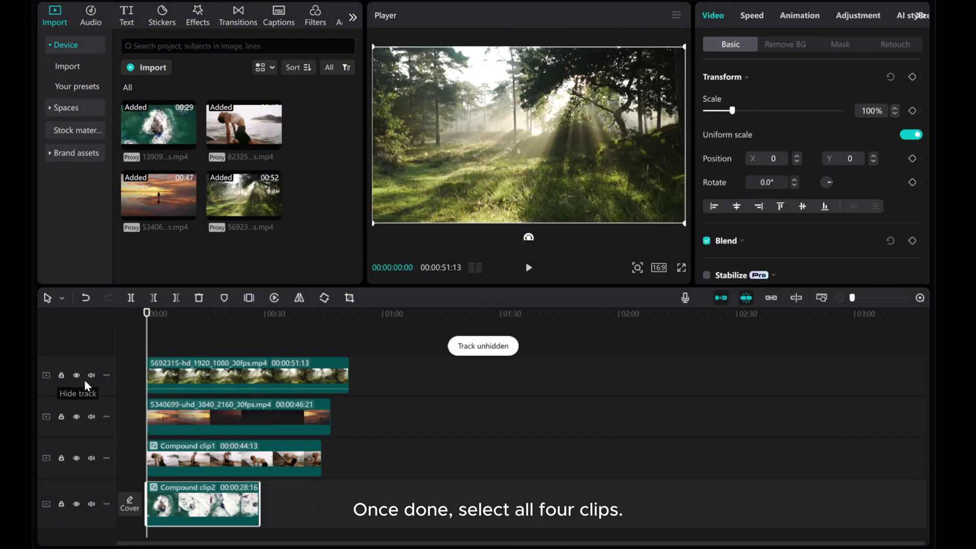
Step: Set the Scale of all four selected clips to 50%
drag(324, 519, 194, 376)
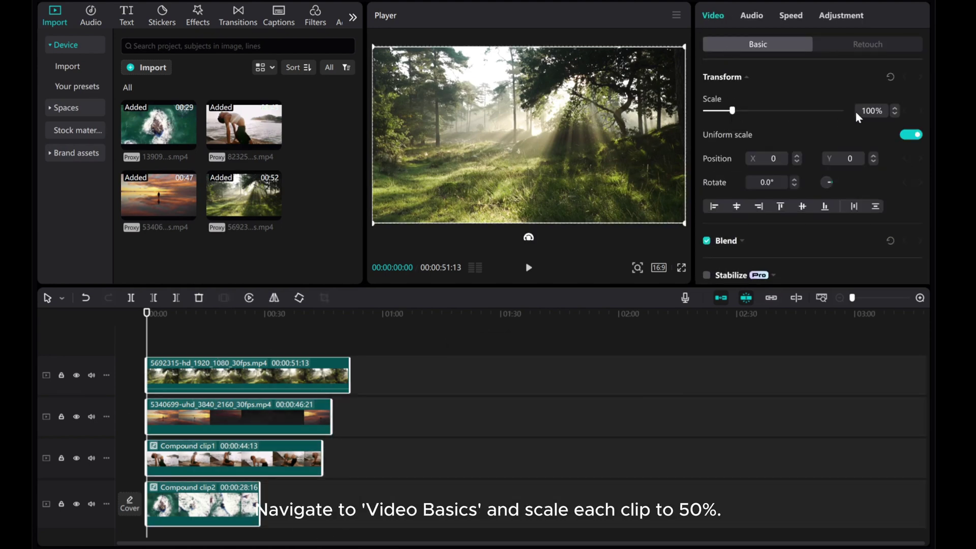
drag(870, 110, 856, 117)
text(5)
key(Return)
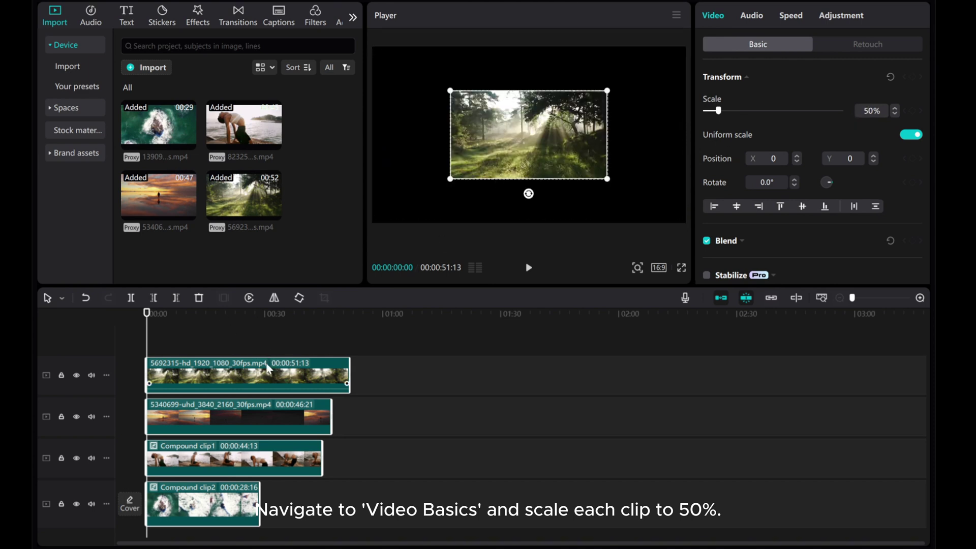
click(241, 376)
Step: Place forest top-left, sunset top-right, yoga bottom-left and ocean bottom-right in the player
drag(497, 159, 416, 109)
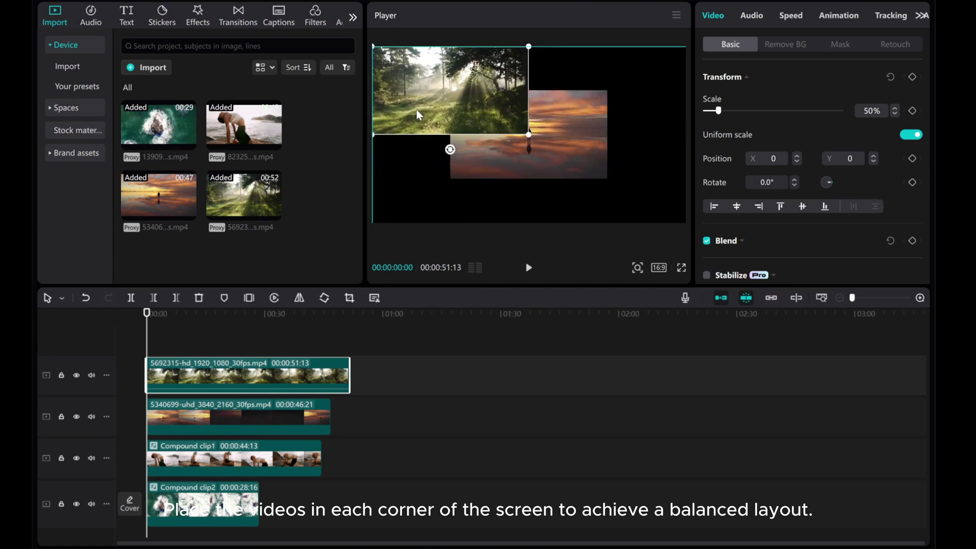
click(240, 422)
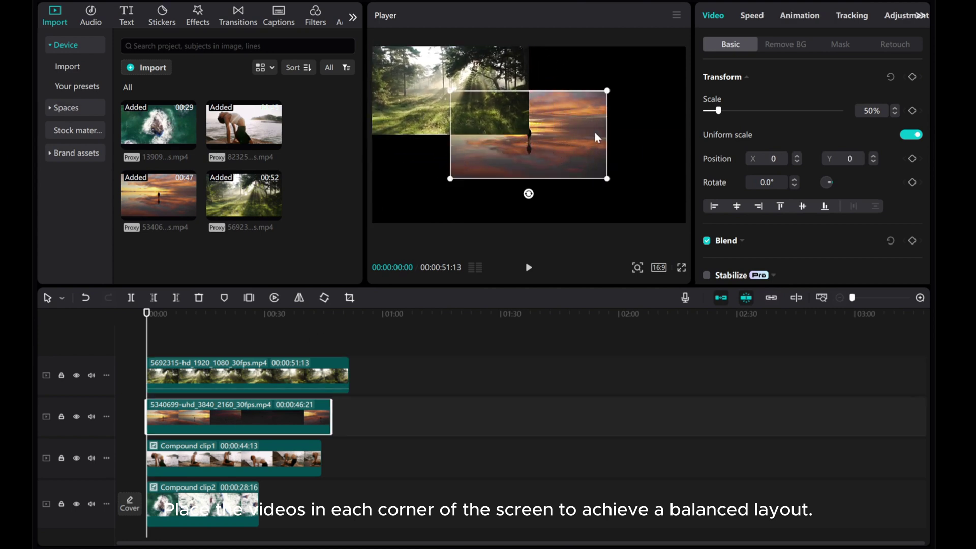
drag(537, 161, 615, 116)
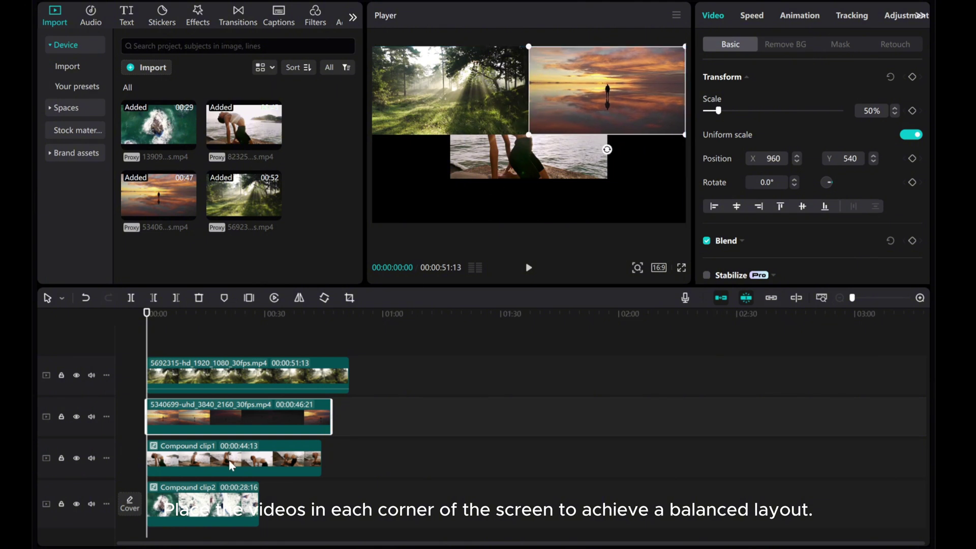
click(231, 463)
drag(518, 165, 440, 210)
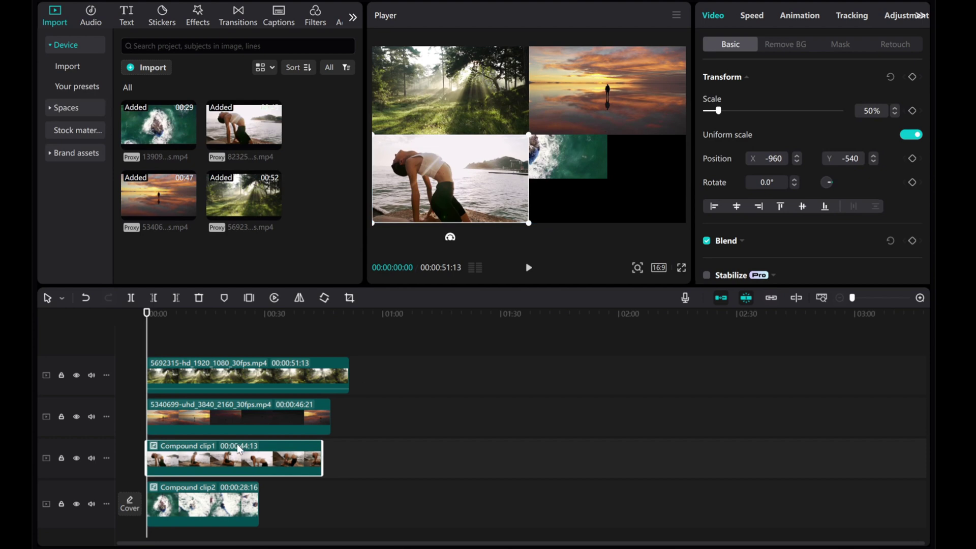
click(224, 506)
drag(565, 160, 643, 202)
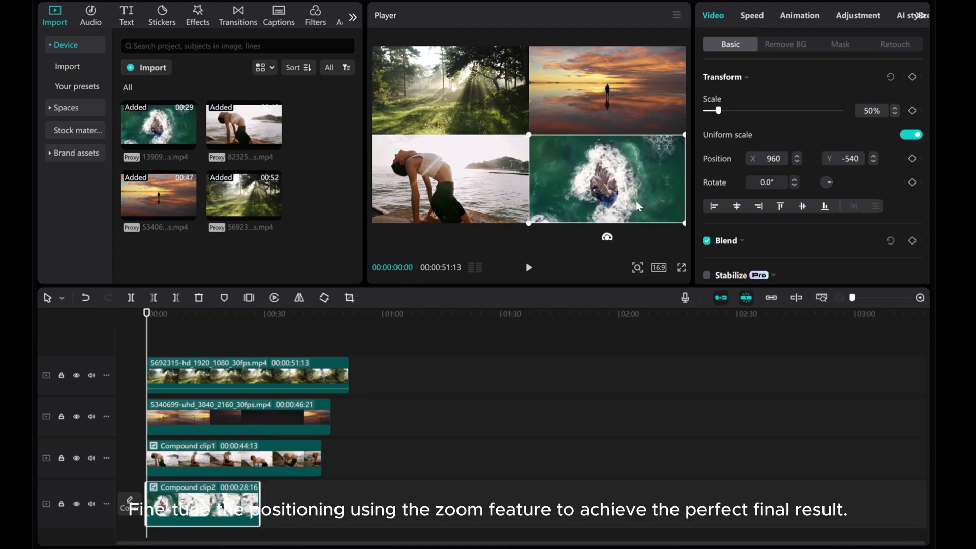
scroll(306, 437, down, 1)
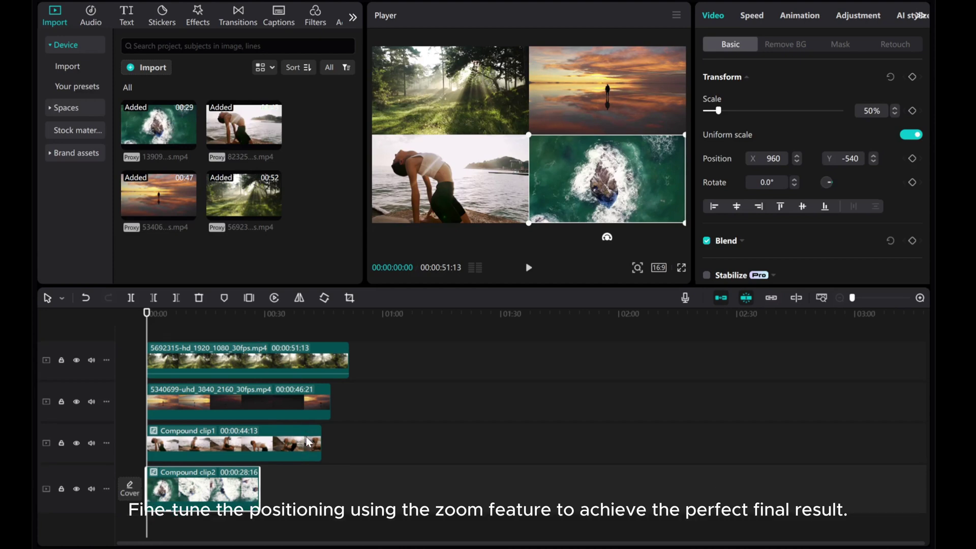
drag(343, 516, 215, 355)
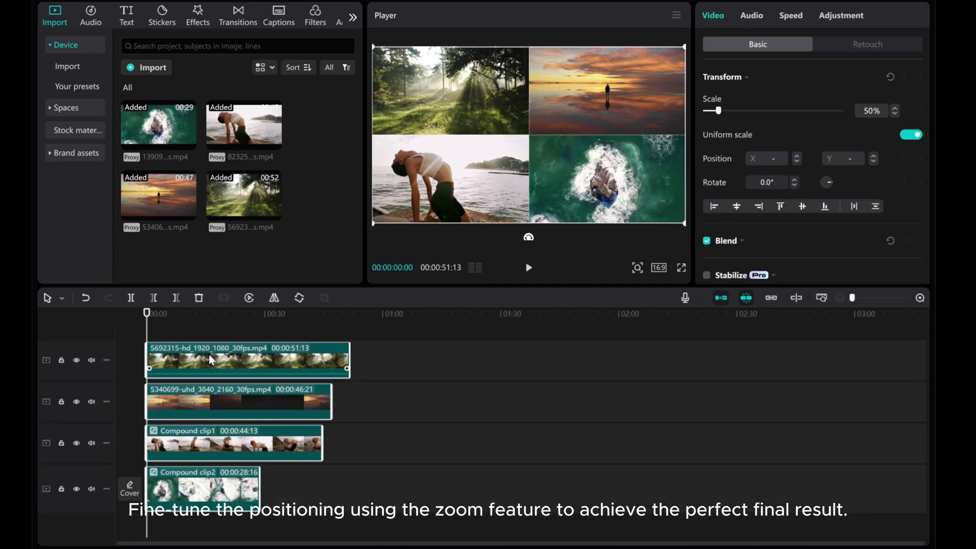
click(895, 115)
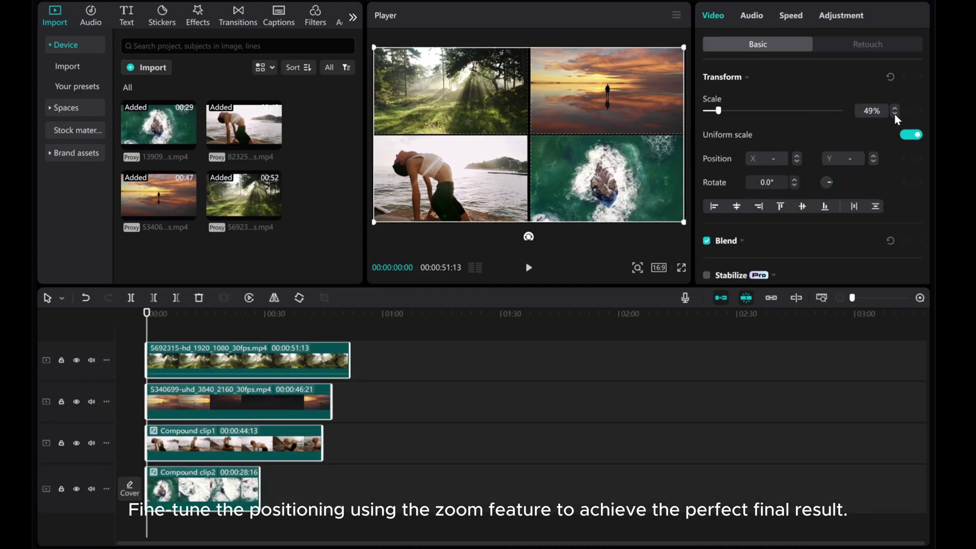
click(188, 327)
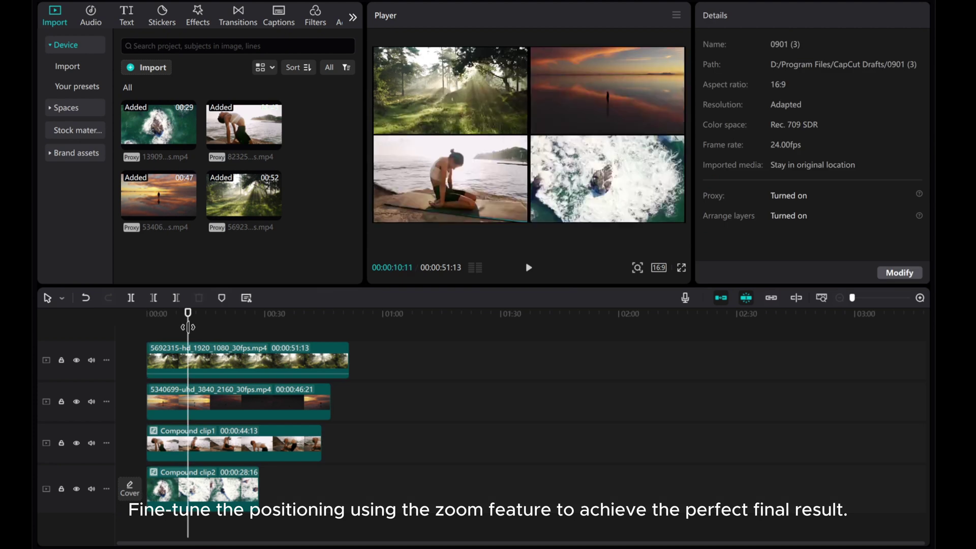
key(Home)
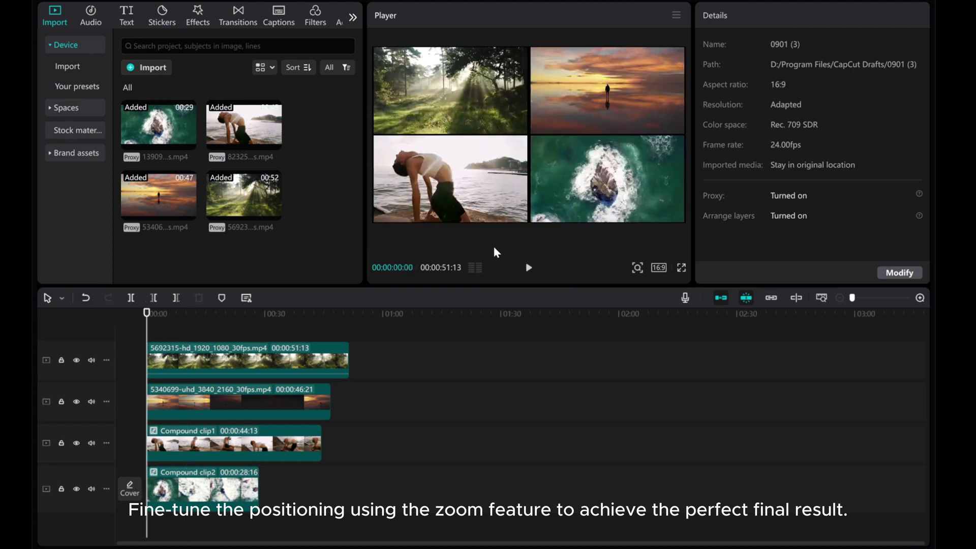
click(528, 268)
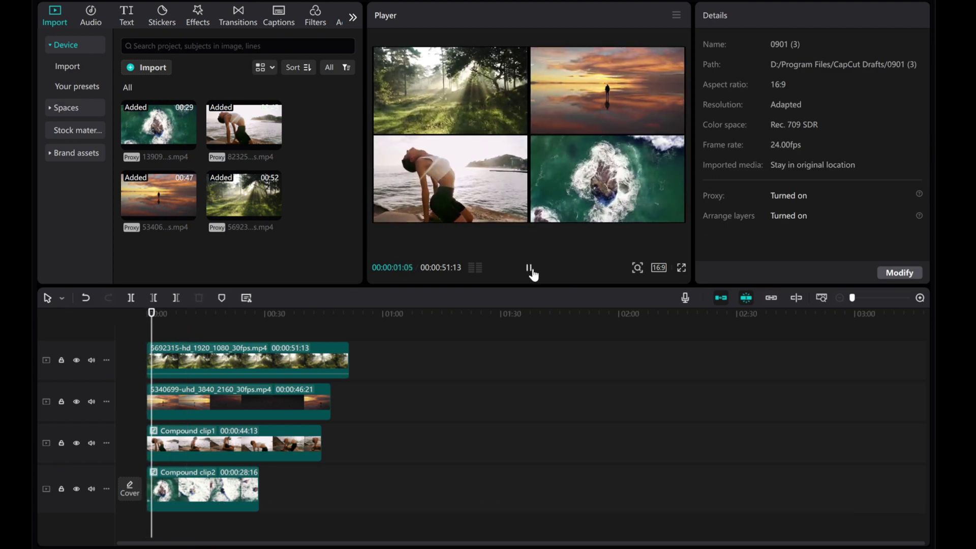
click(528, 267)
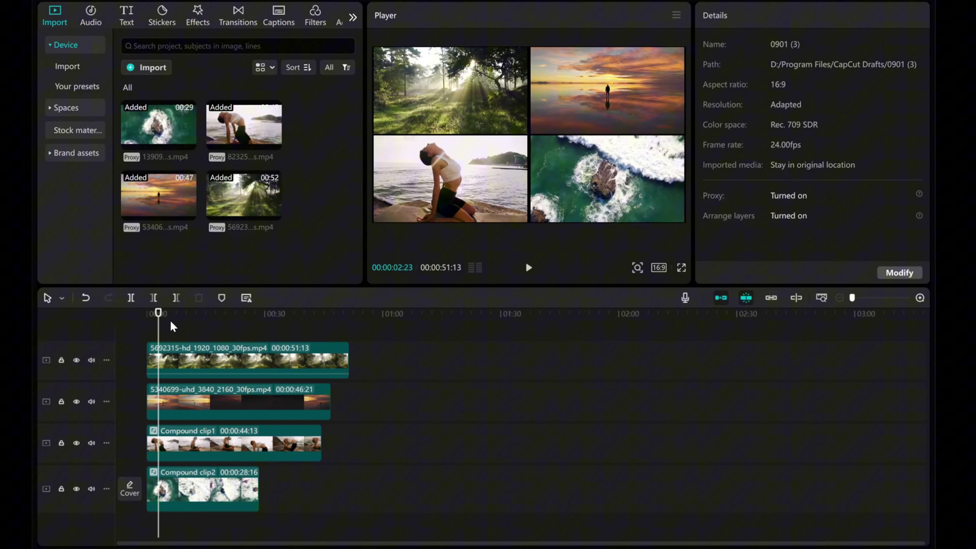
drag(160, 333, 121, 327)
click(227, 376)
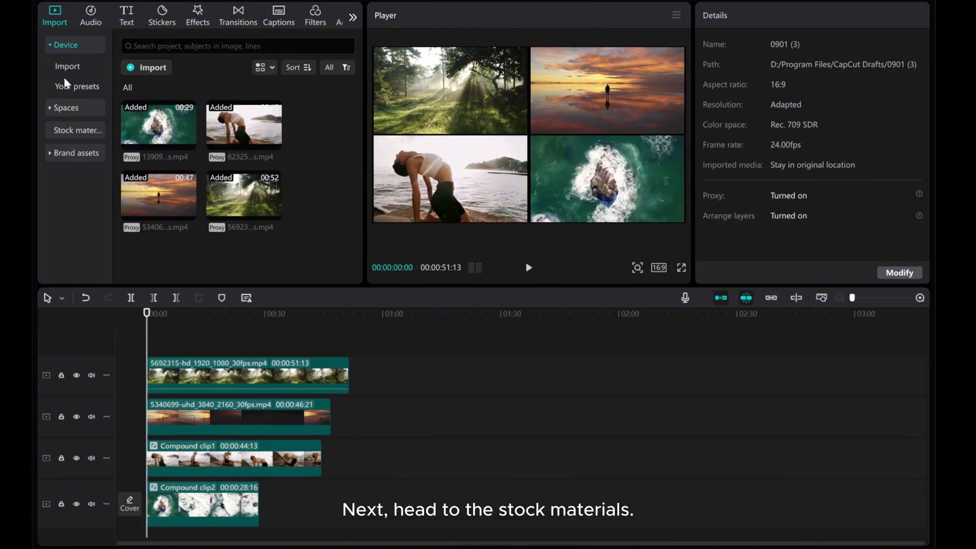
Step: Place the stock white background and then the black background side by side on a new top track
click(58, 134)
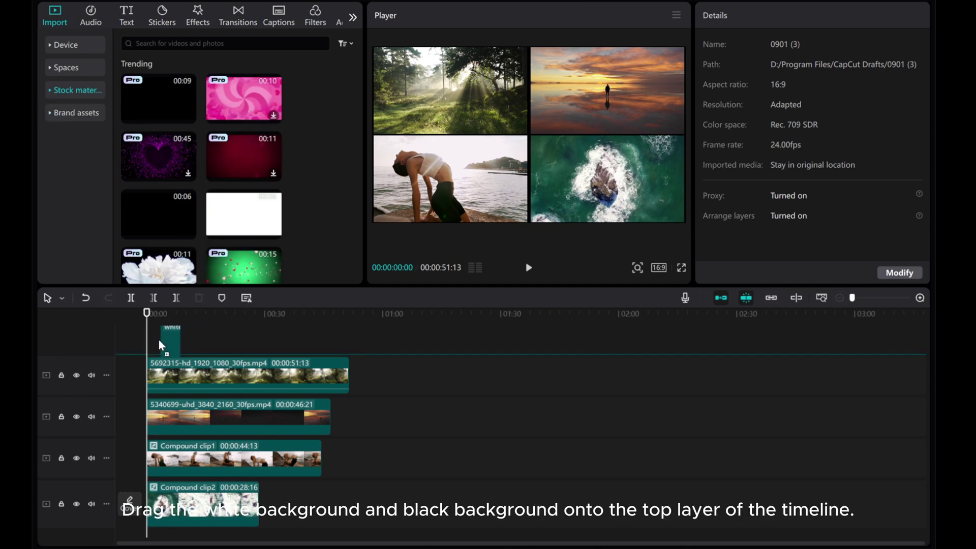
drag(233, 220, 153, 346)
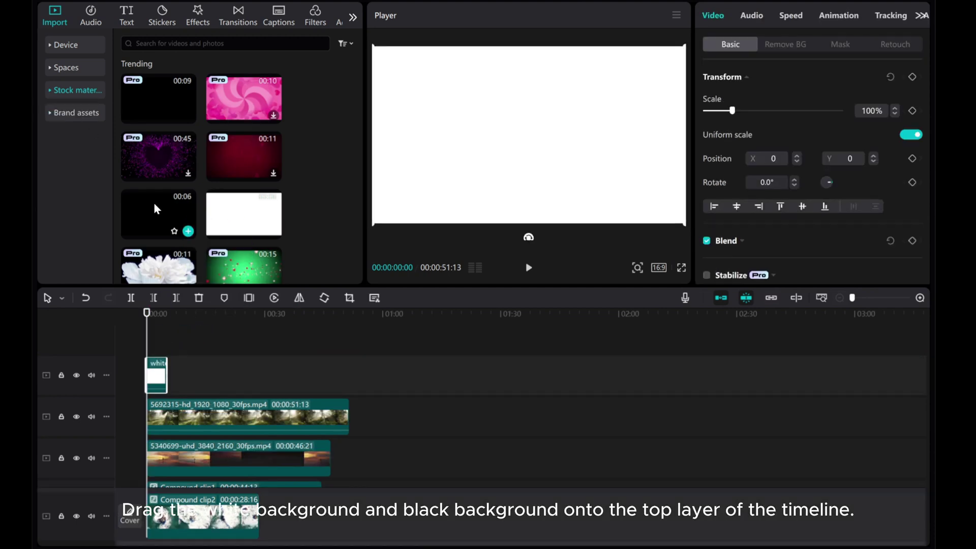
mouse_move(153, 202)
mouse_down()
mouse_move(208, 379)
mouse_move(173, 375)
mouse_up()
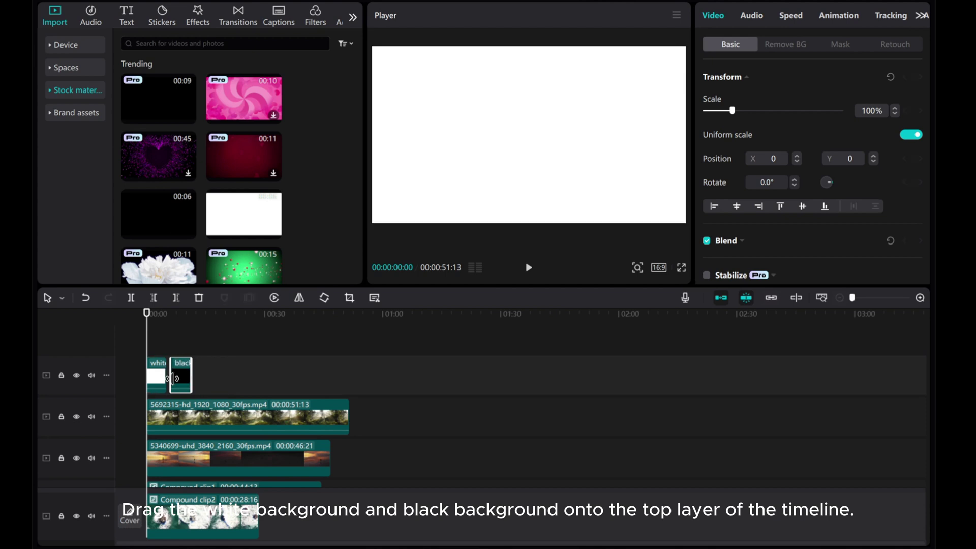
click(920, 299)
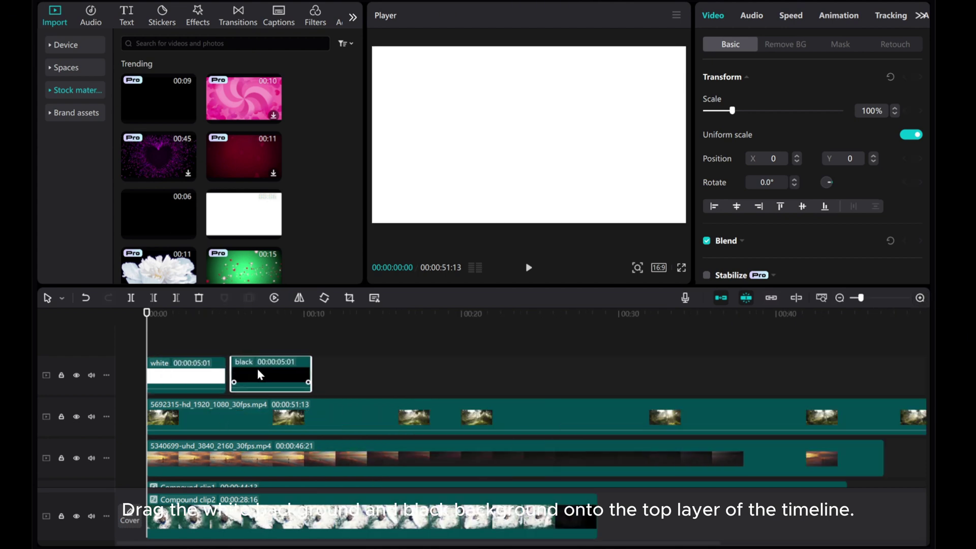
Step: Set the white background clip's duration to 9 seconds in the Speed tab
click(186, 379)
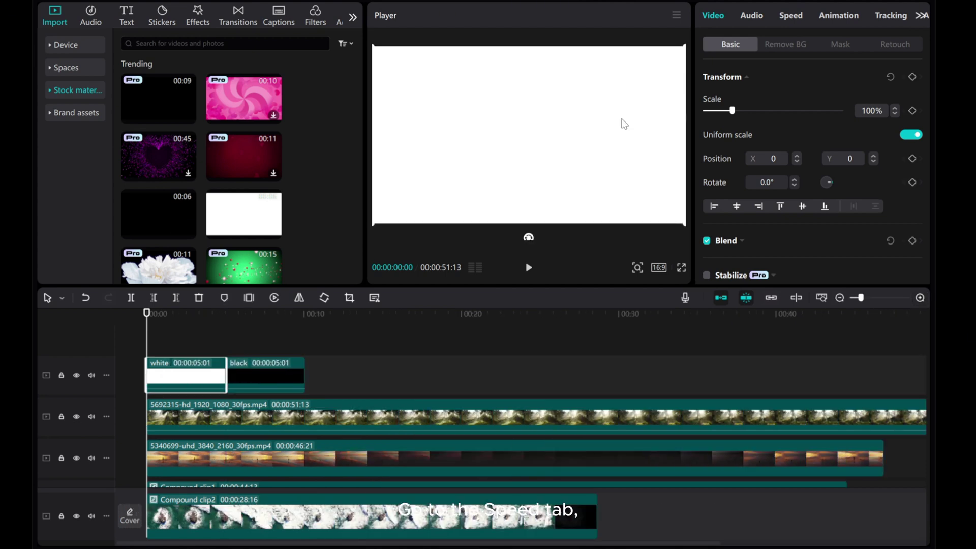
click(789, 20)
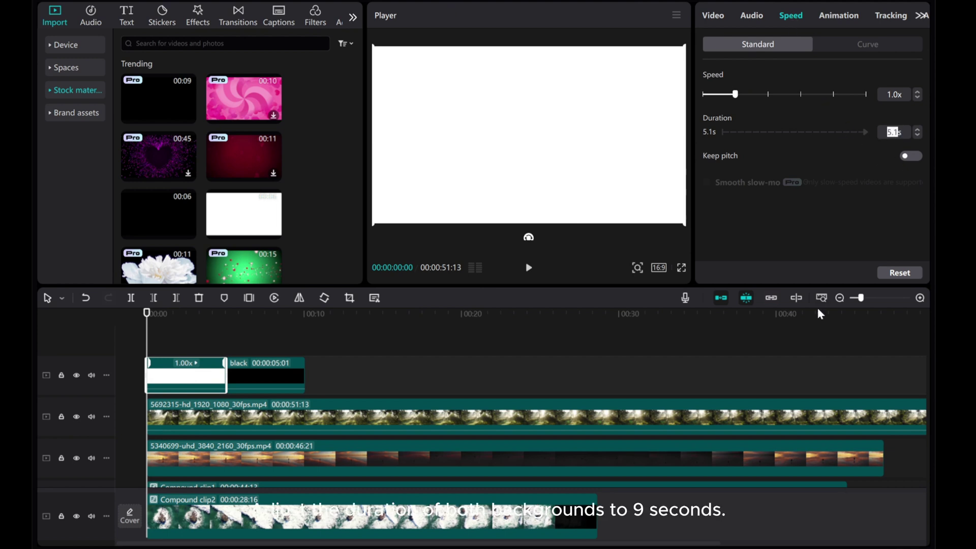
text(9s)
key(Return)
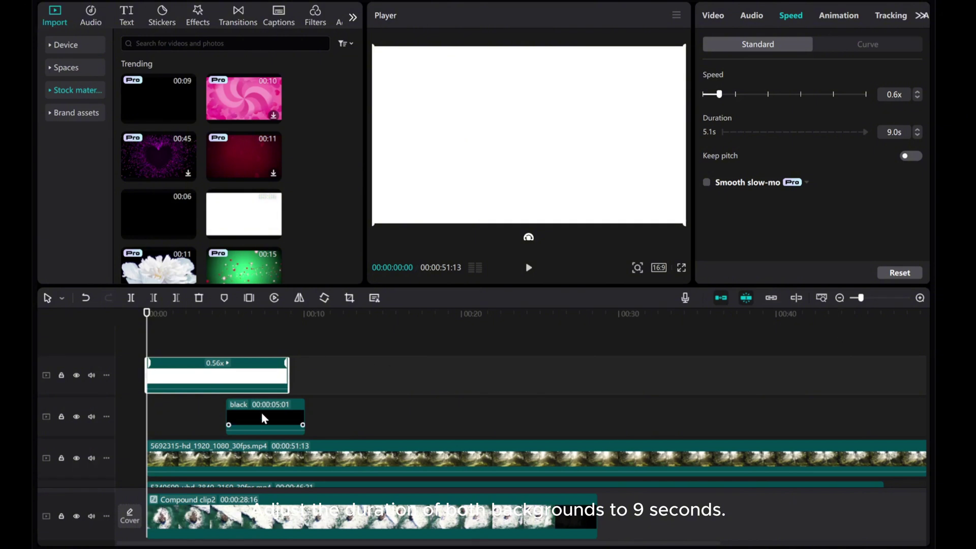
Step: Move the black clip back beside the white one and set its duration to 9 seconds
drag(263, 418, 328, 383)
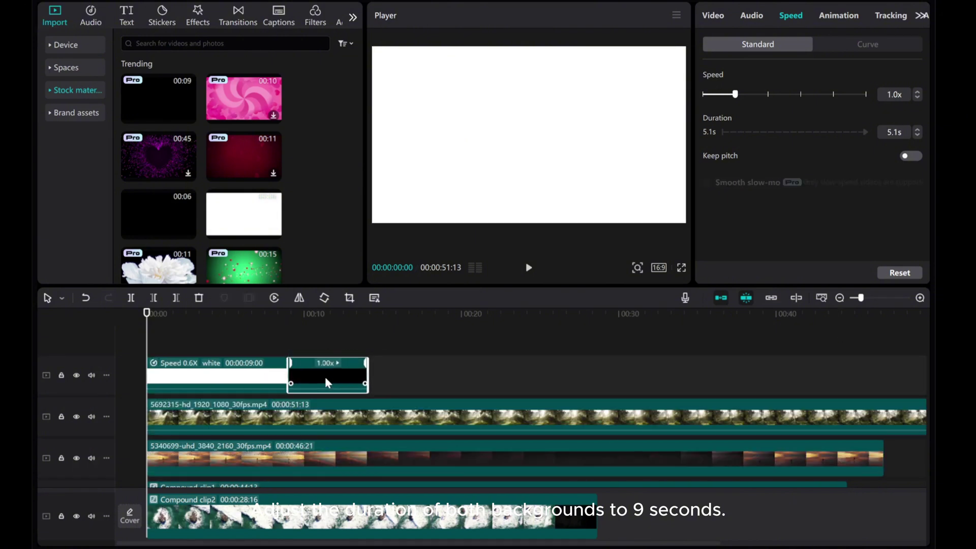
click(893, 132)
text(9s)
key(Return)
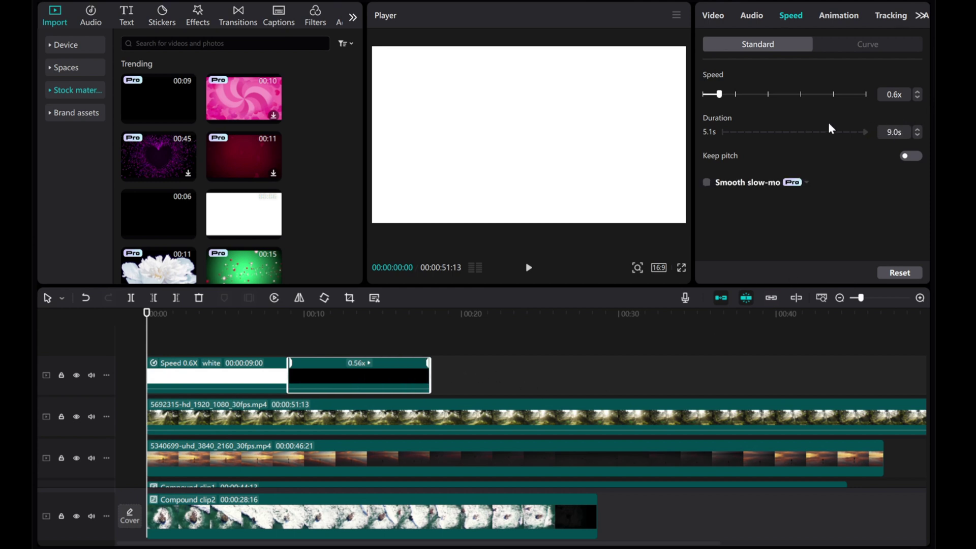
Step: Insert a Clock wipe transition between the white and black backgrounds
click(243, 17)
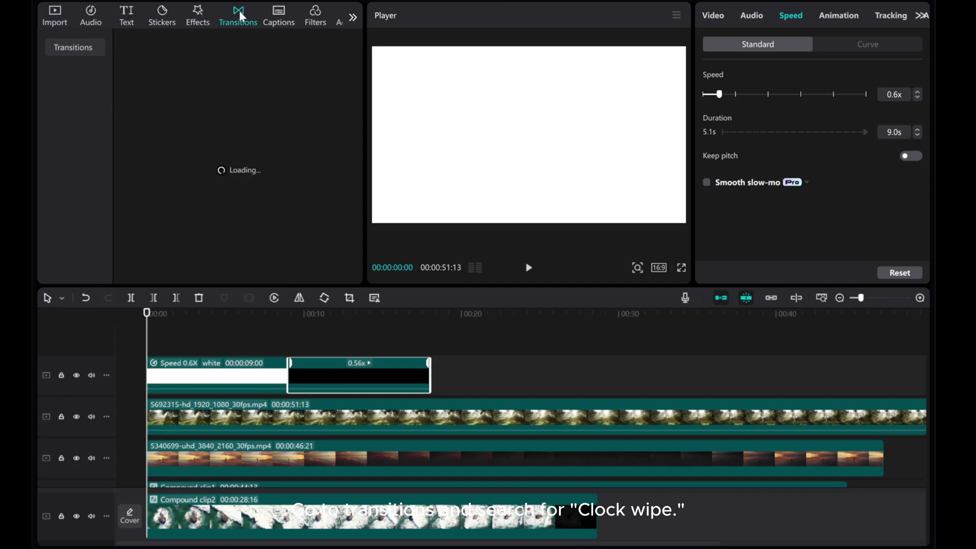
click(205, 47)
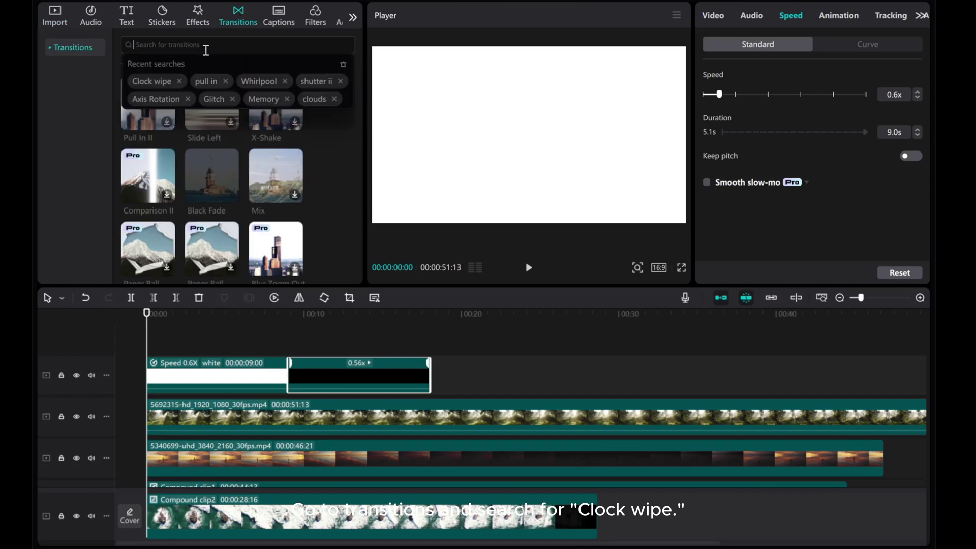
click(152, 81)
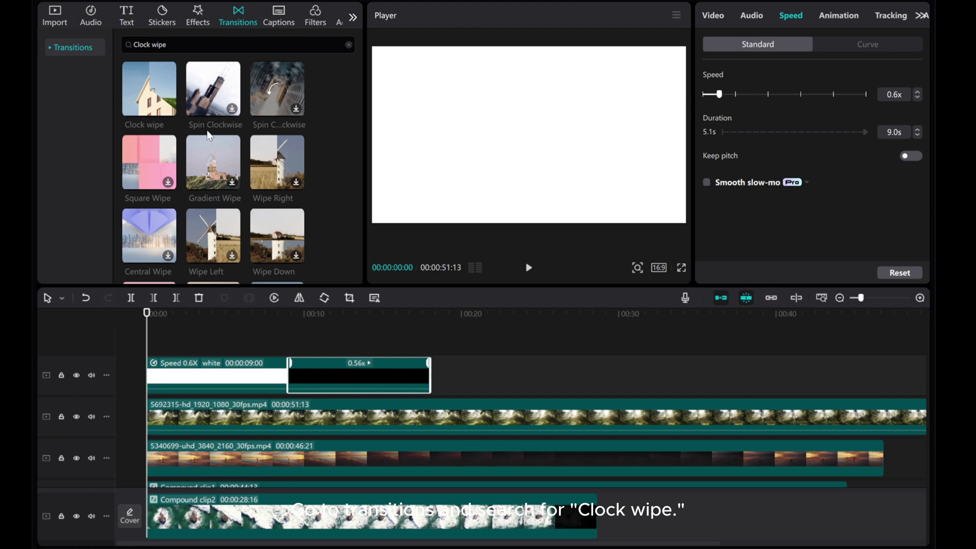
mouse_move(149, 92)
mouse_down()
mouse_move(212, 163)
mouse_move(291, 378)
mouse_up()
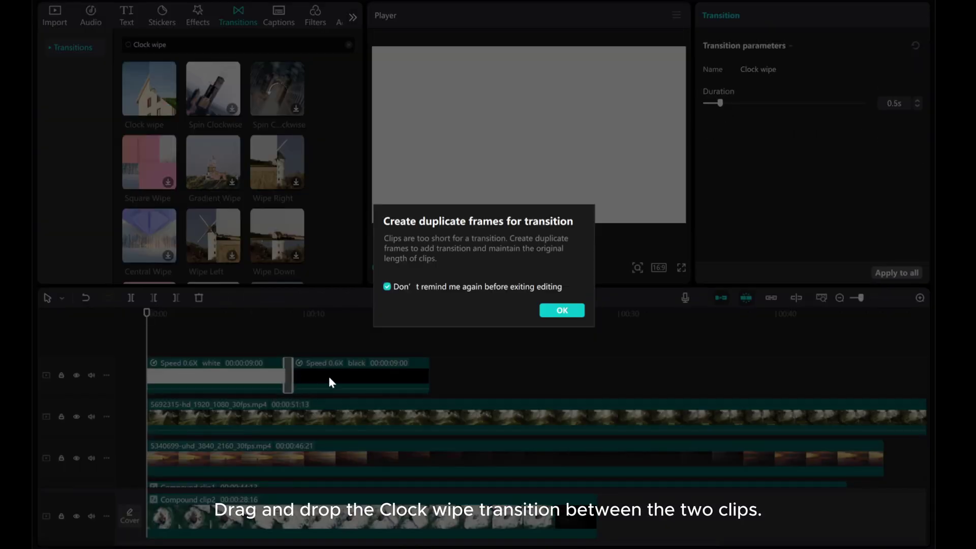
click(579, 315)
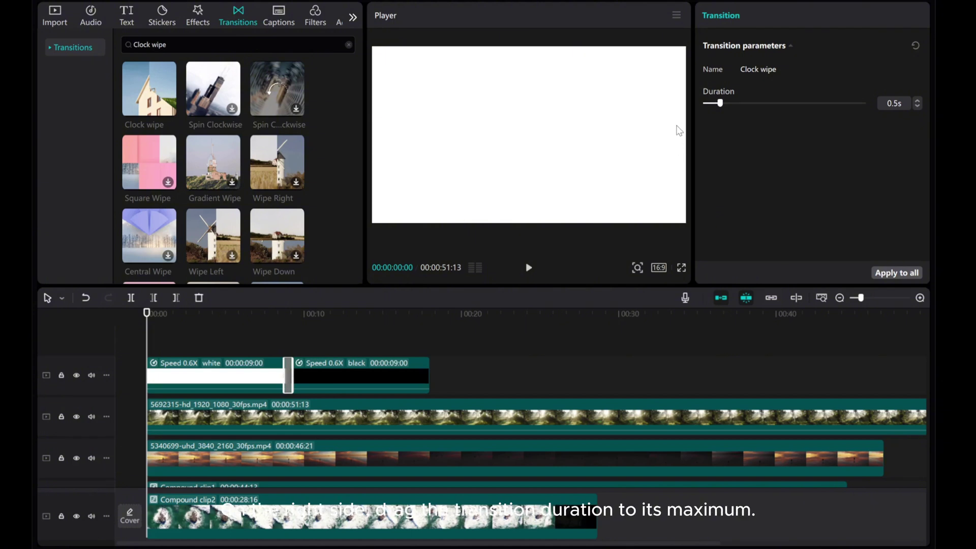
Step: Stretch the Clock wipe to its 4.5-second maximum and preview it
drag(717, 106, 770, 104)
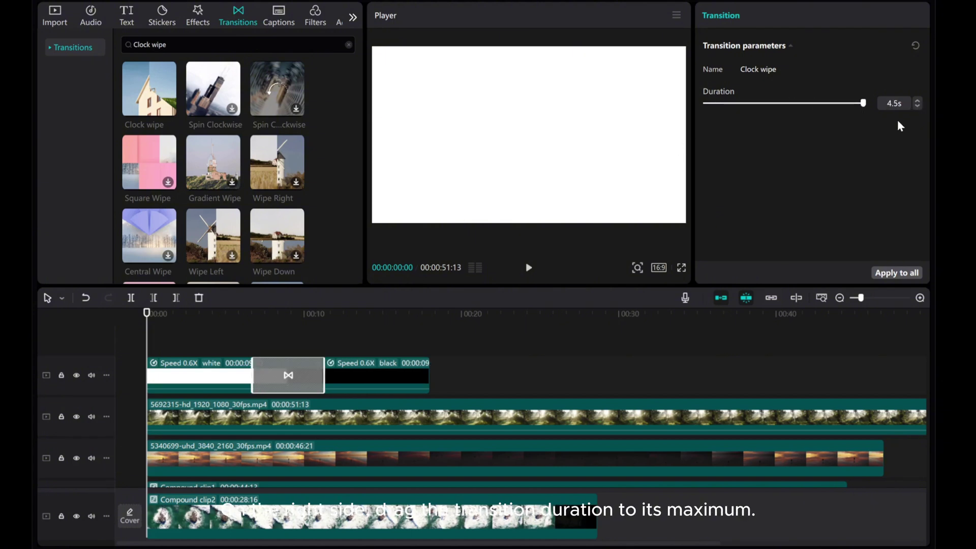
drag(147, 351, 242, 346)
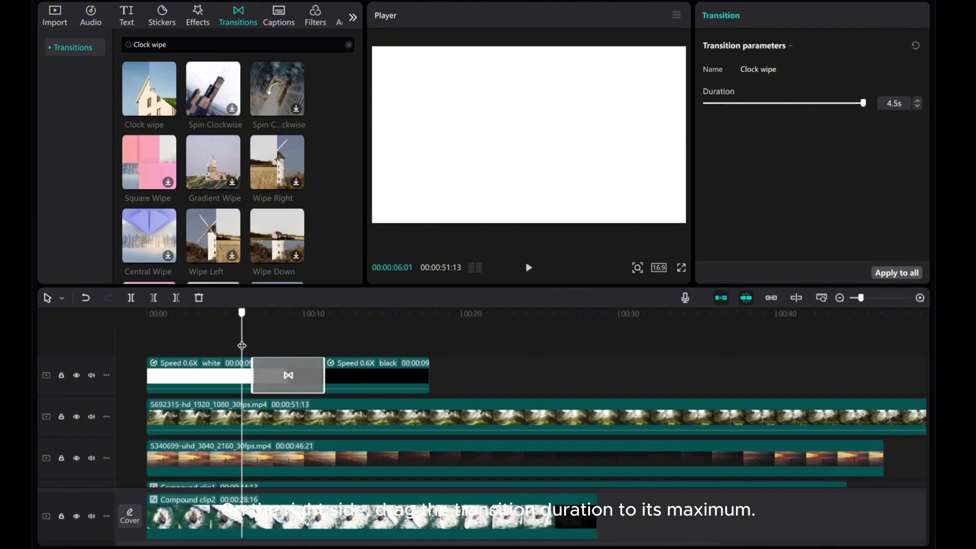
click(529, 269)
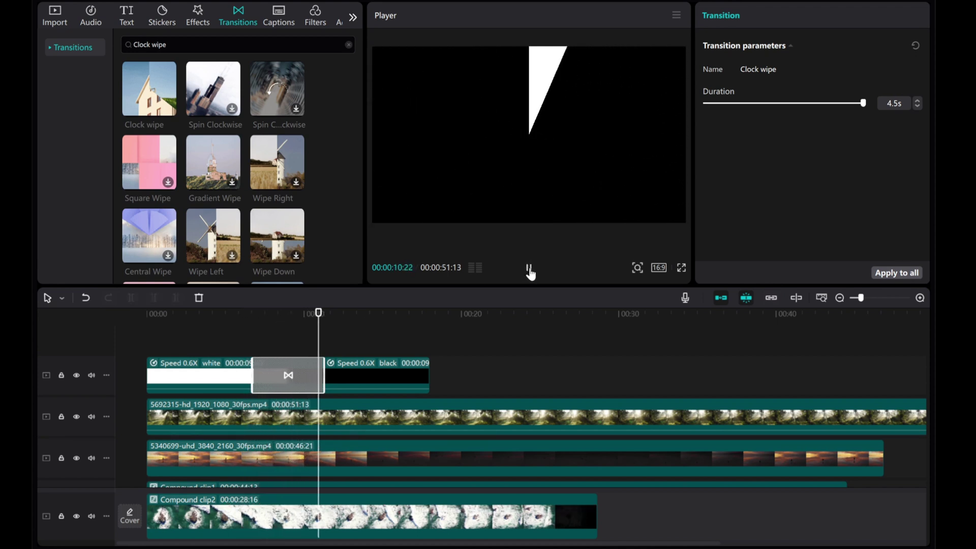
click(528, 269)
click(332, 344)
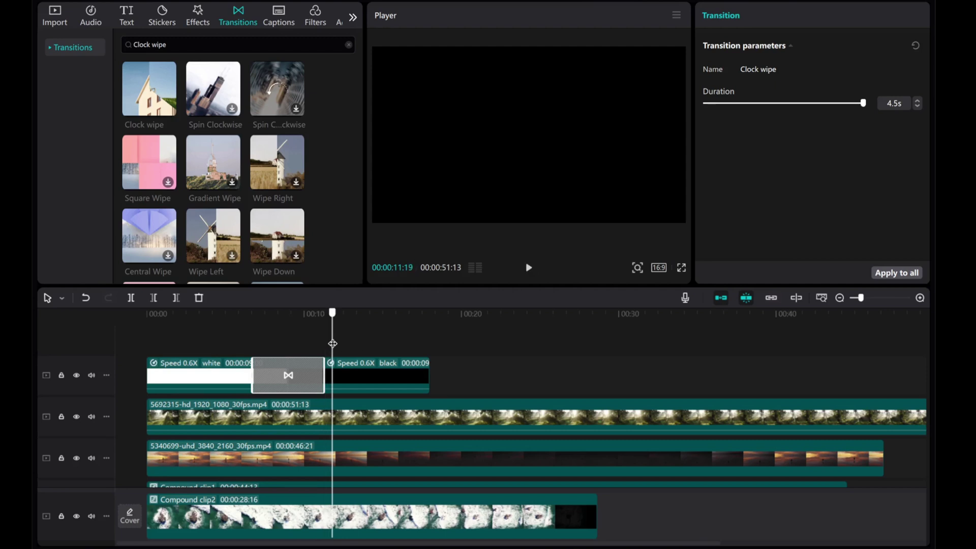
Step: Merge the white clip, Clock wipe and black clip into one compound clip
drag(332, 343, 231, 342)
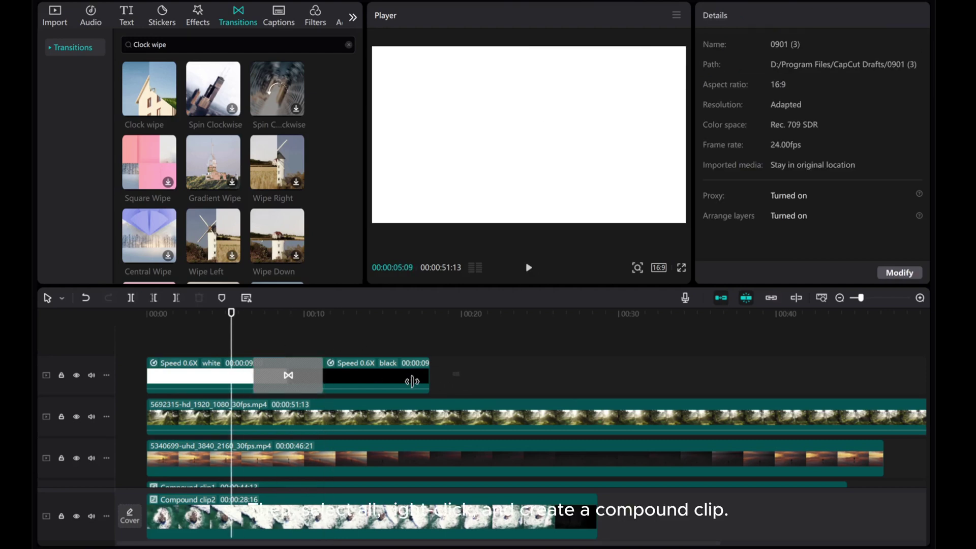
drag(436, 379, 384, 375)
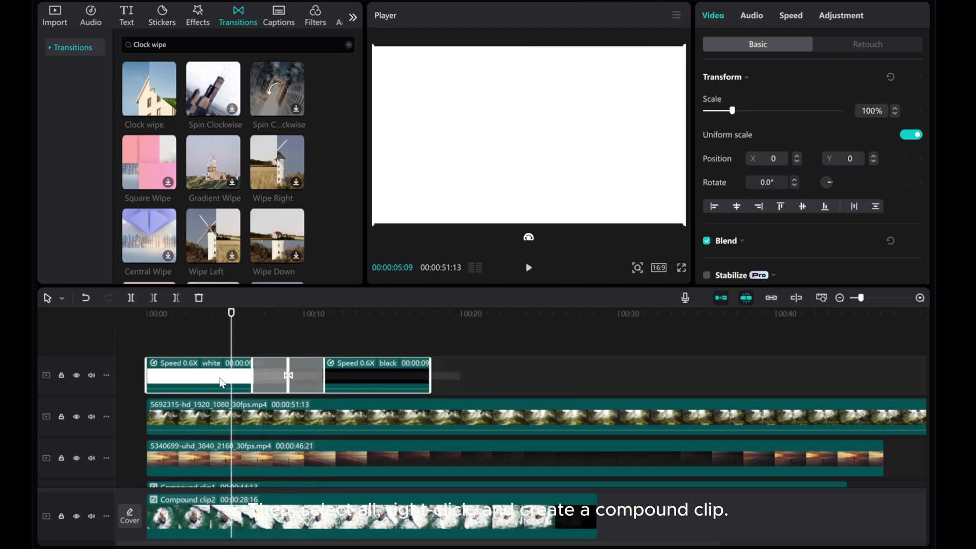
right_click(360, 366)
click(388, 421)
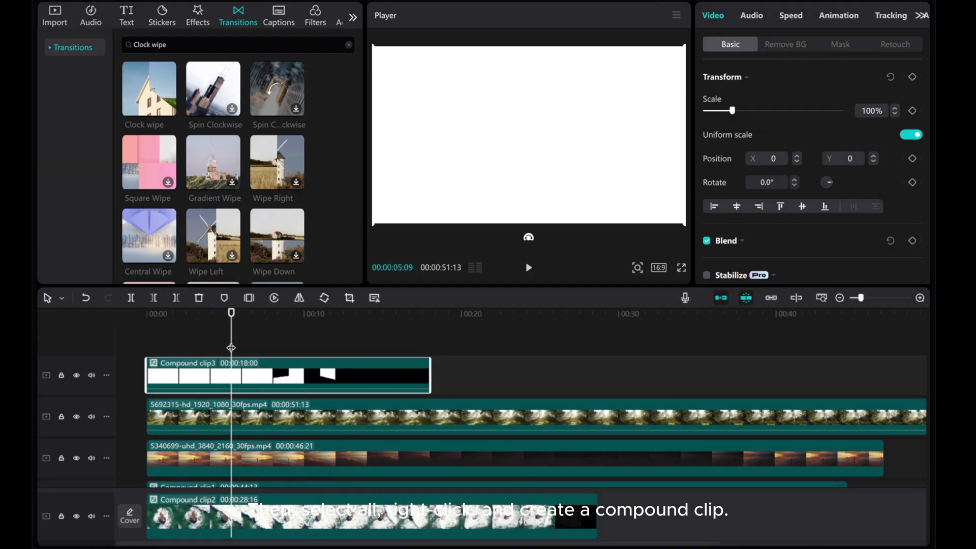
Step: Trim the compound clip to start just before the wipe and move it to 00:00
mouse_move(231, 348)
mouse_down()
mouse_move(266, 351)
mouse_move(240, 361)
mouse_up()
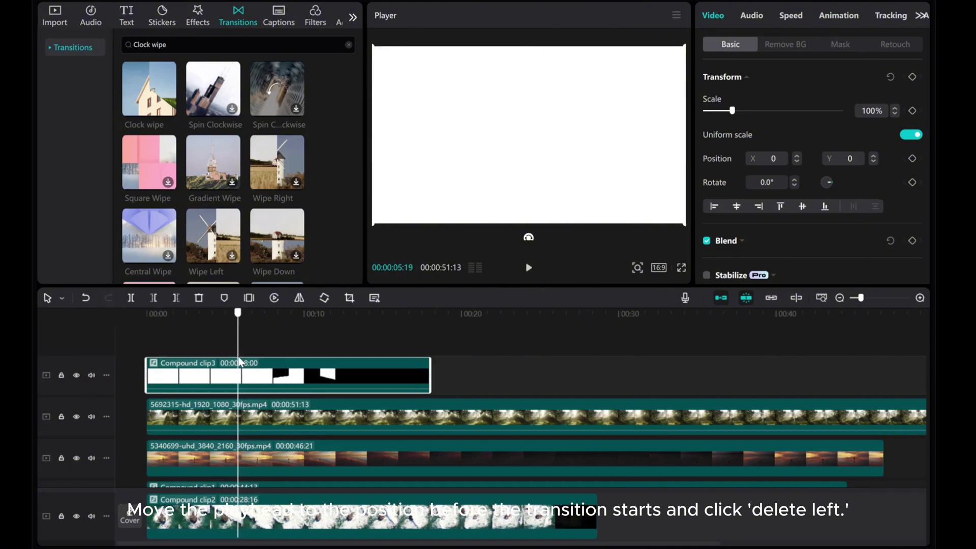
mouse_move(227, 379)
click(154, 298)
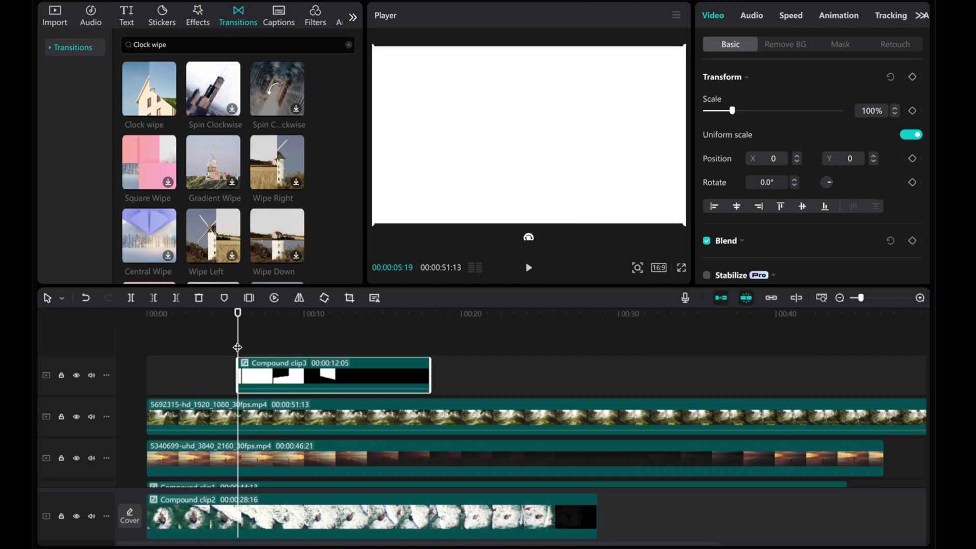
drag(267, 375, 175, 374)
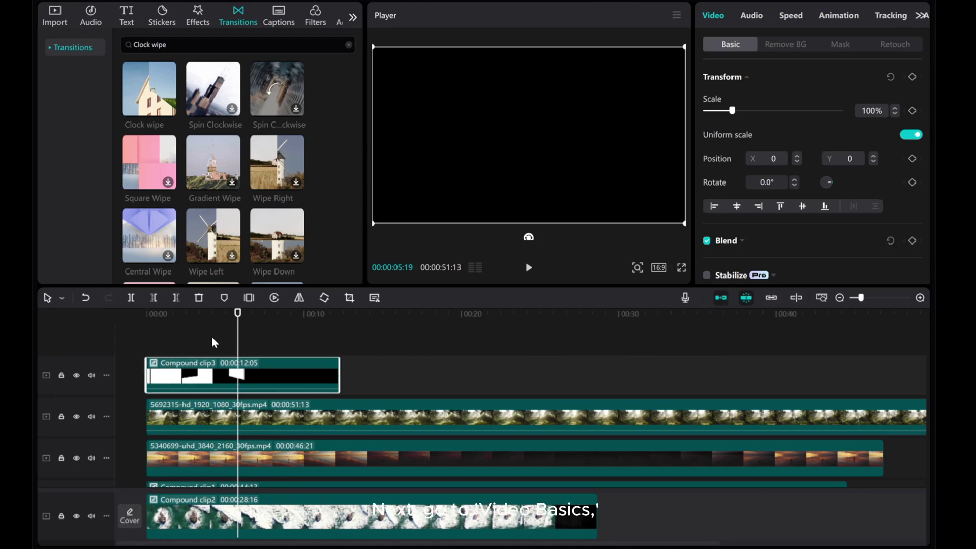
Step: Set the wipe compound clip's Blend Mode to Screen over the four-video grid
drag(238, 338, 146, 348)
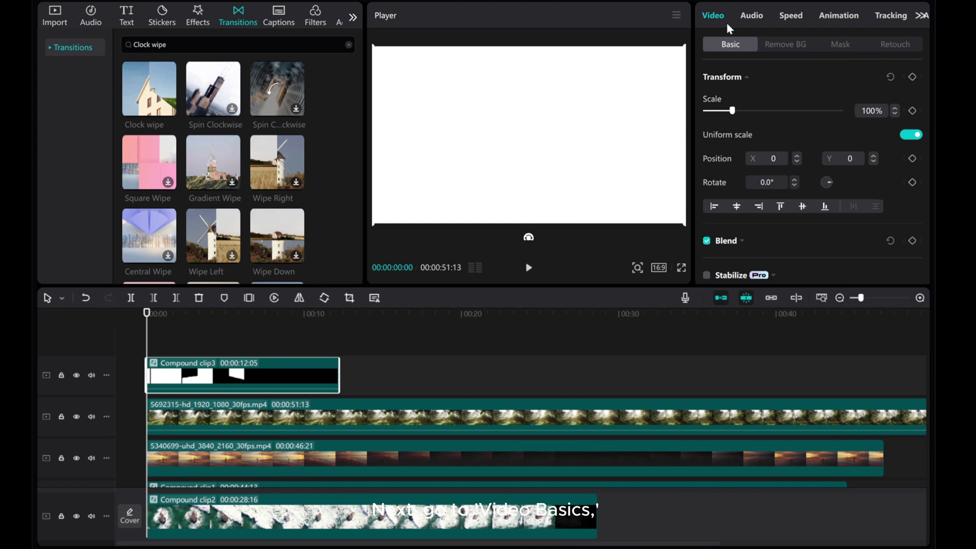
scroll(752, 139, down, 3)
scroll(752, 139, down, 2)
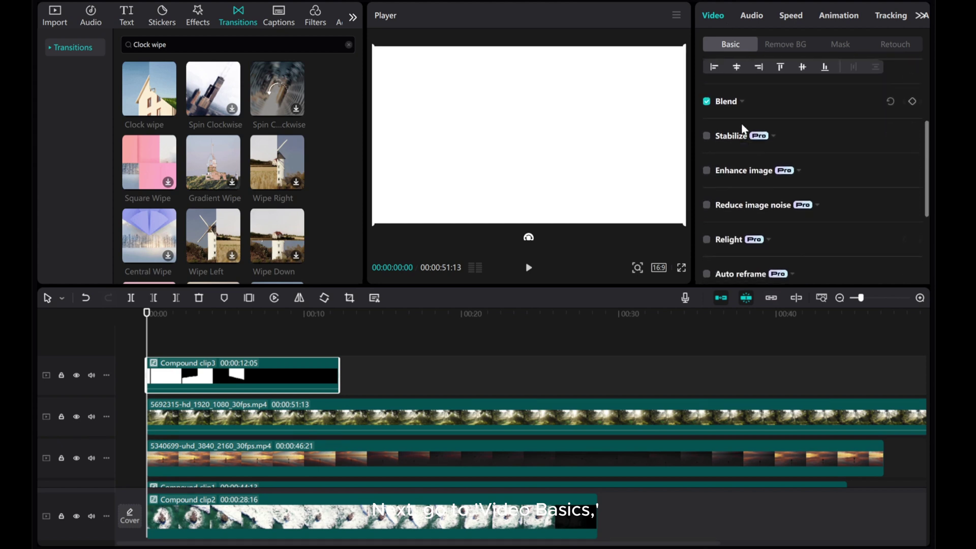
click(731, 103)
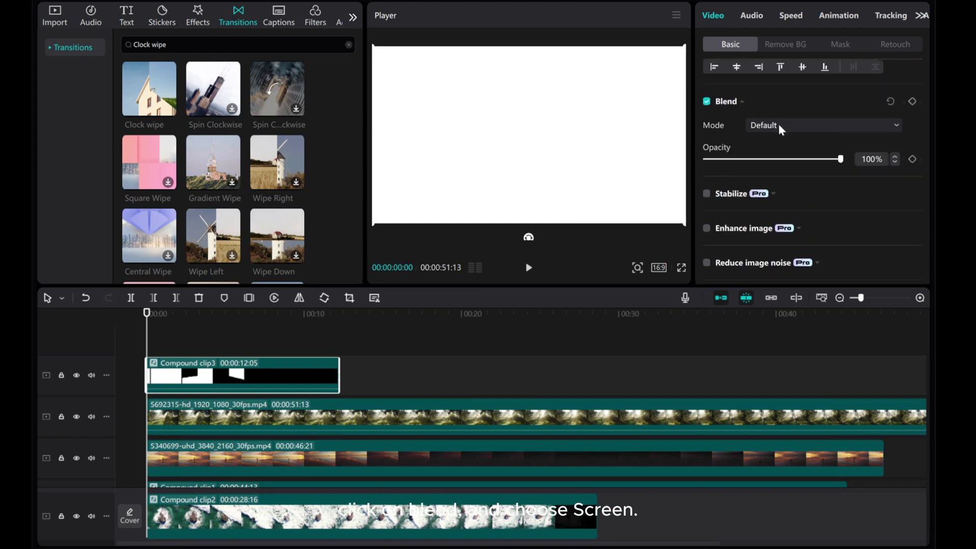
click(779, 125)
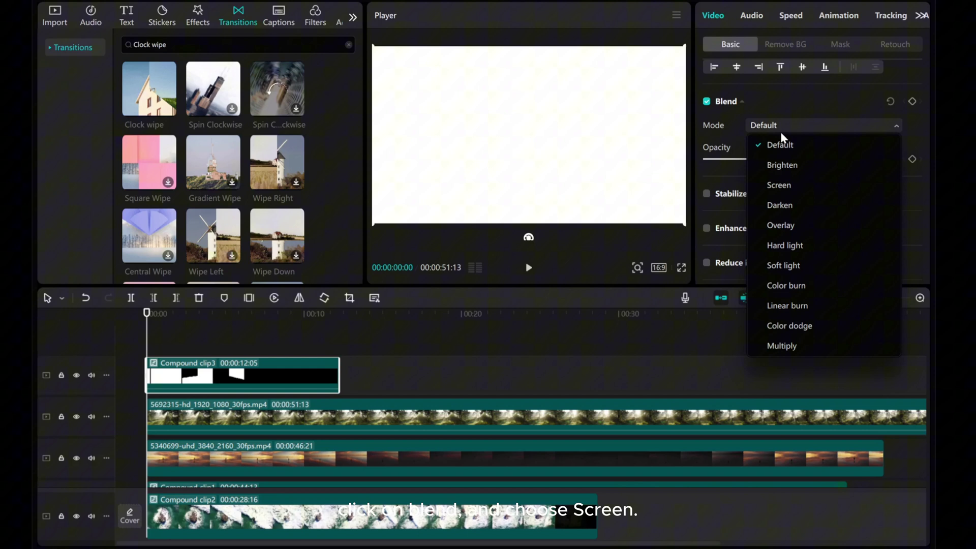
click(781, 189)
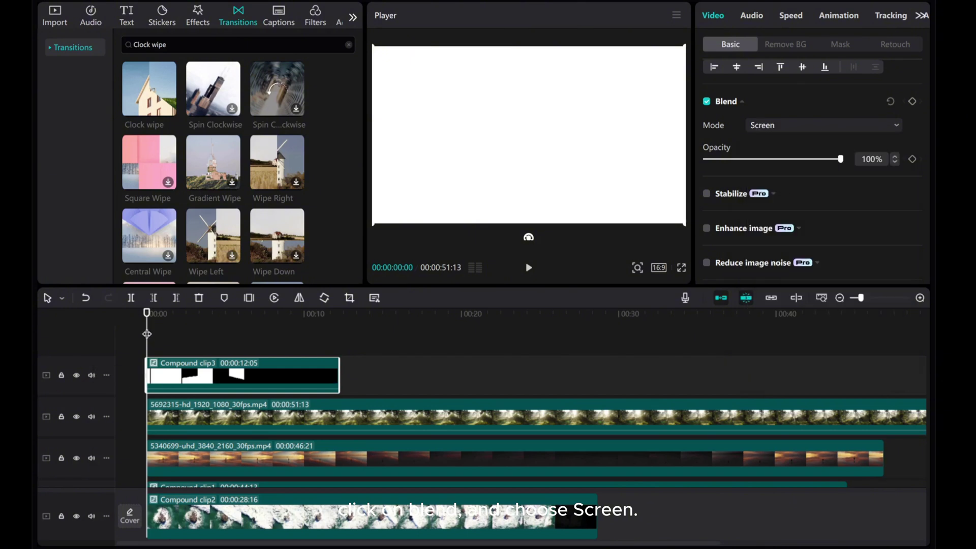
mouse_move(147, 334)
mouse_down()
mouse_move(237, 334)
mouse_move(207, 342)
mouse_up()
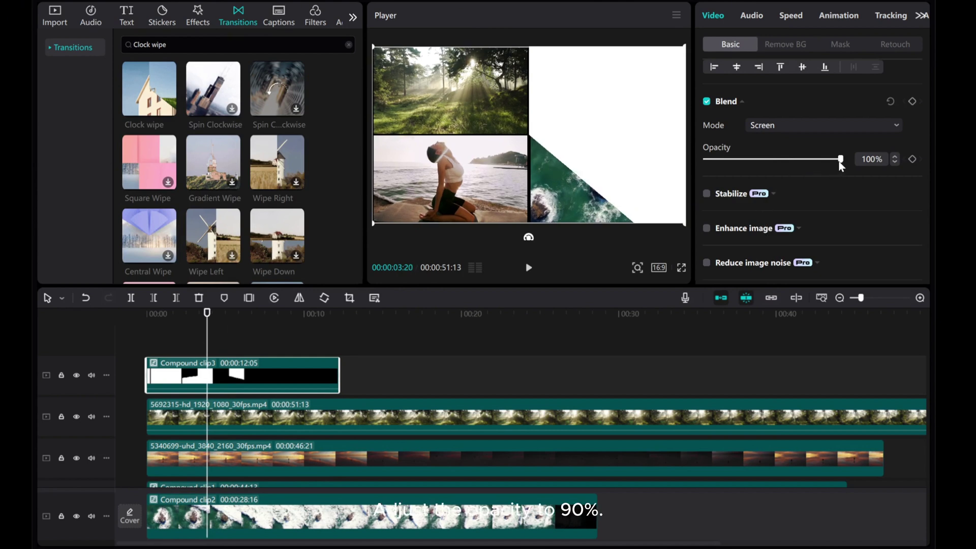
Step: Lower the wipe clip's opacity to 90% and preview the opening from the start
drag(837, 161, 827, 168)
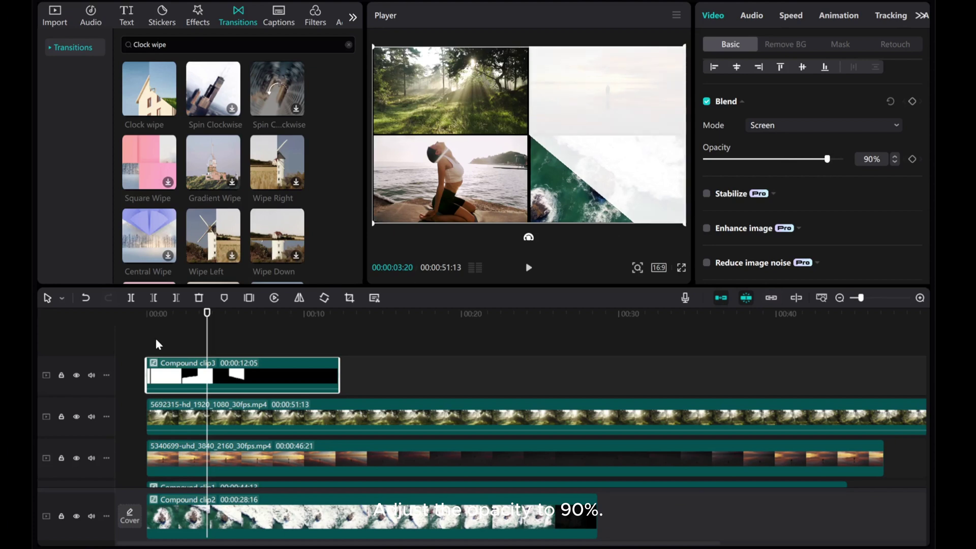
drag(210, 346, 98, 349)
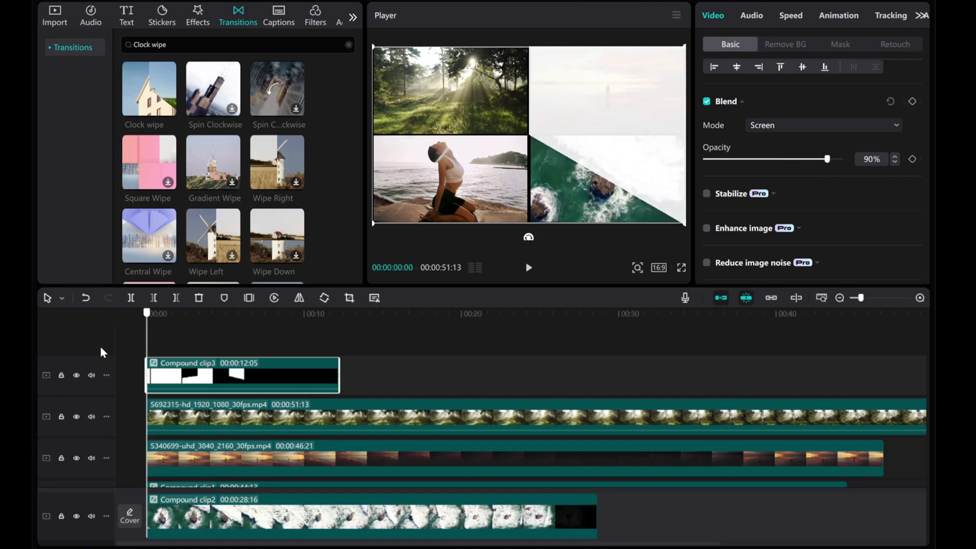
click(528, 268)
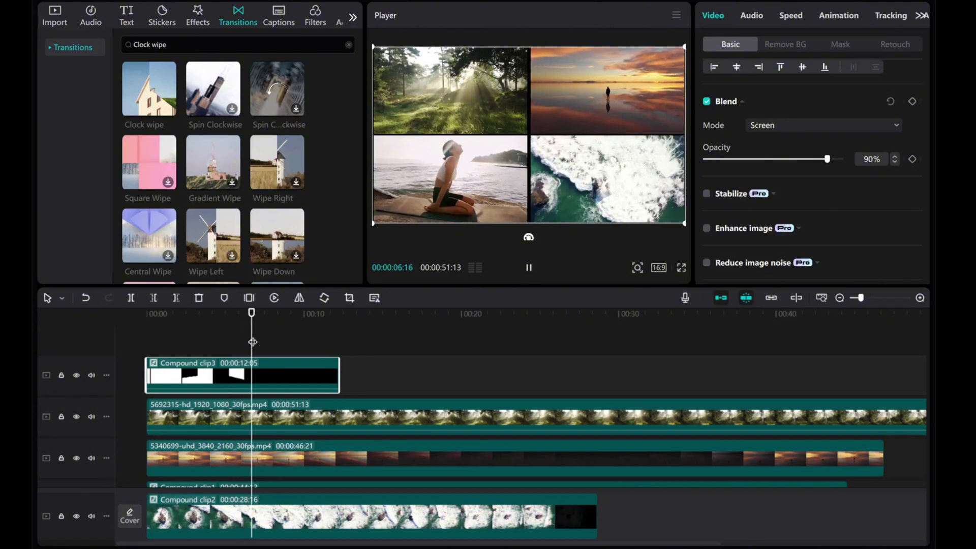
drag(219, 341, 146, 344)
key(space)
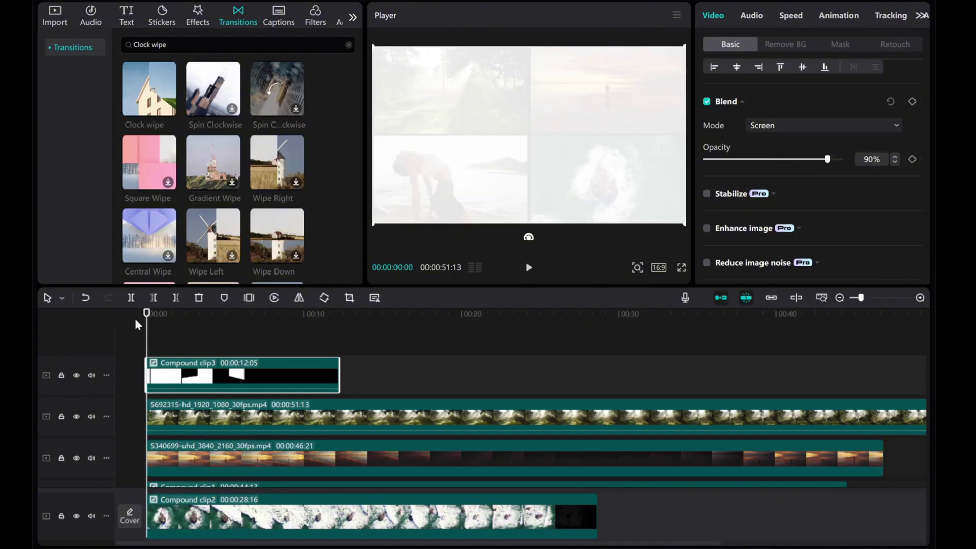
Step: Add a Default text clip below Compound clip3, stretched to match its length
click(127, 21)
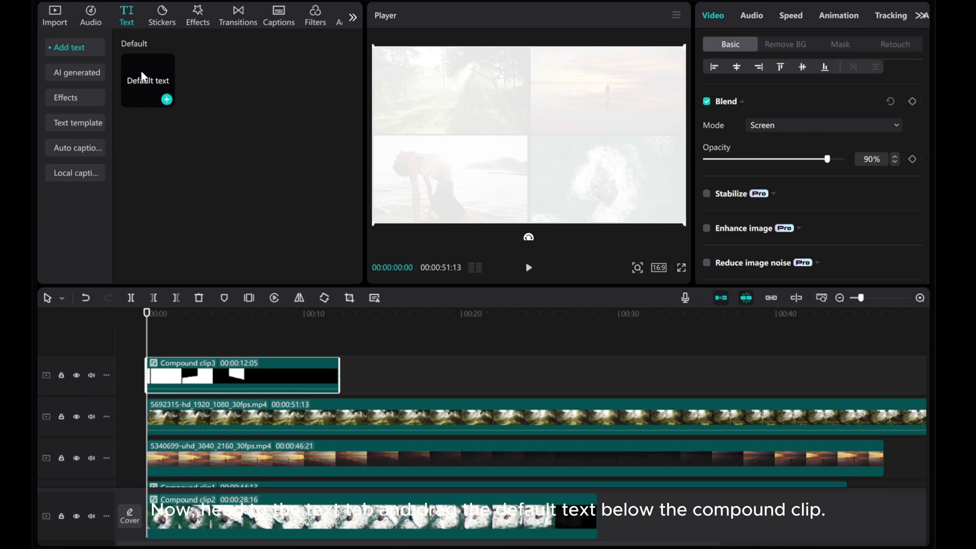
mouse_move(143, 76)
mouse_down()
mouse_move(148, 396)
mouse_move(167, 407)
mouse_up()
click(166, 402)
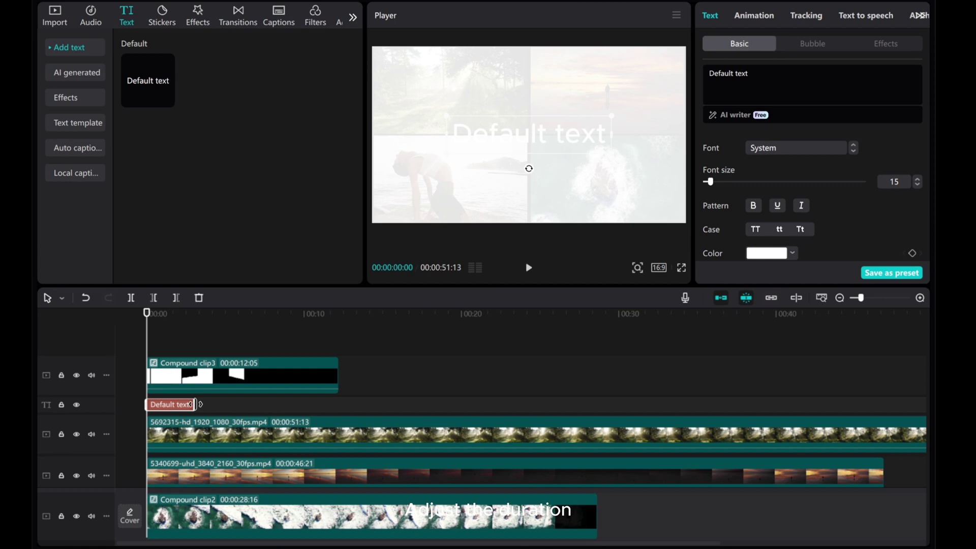
drag(192, 404, 340, 404)
click(219, 357)
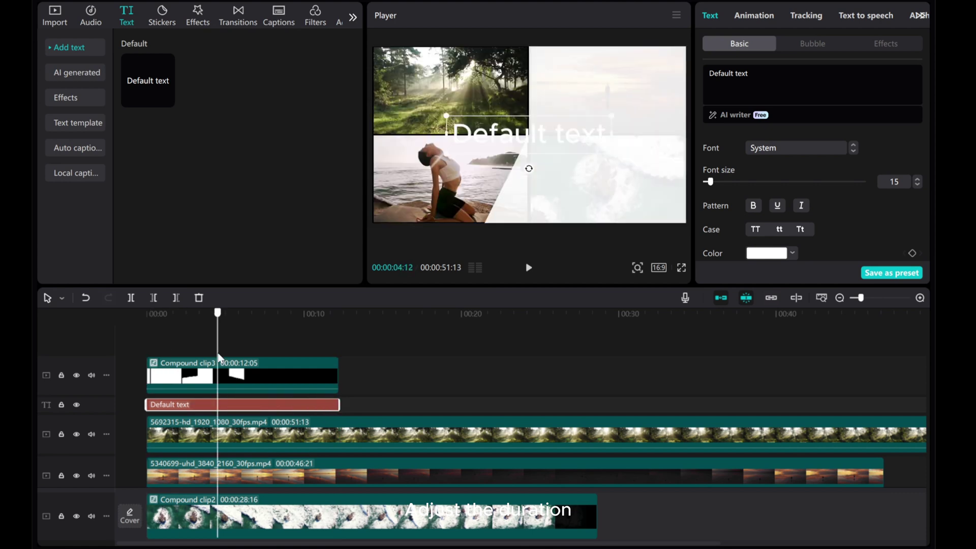
Step: Make the text read HELLO in uppercase Impact, size 32, coloured orange FF6700
click(764, 99)
text(hello)
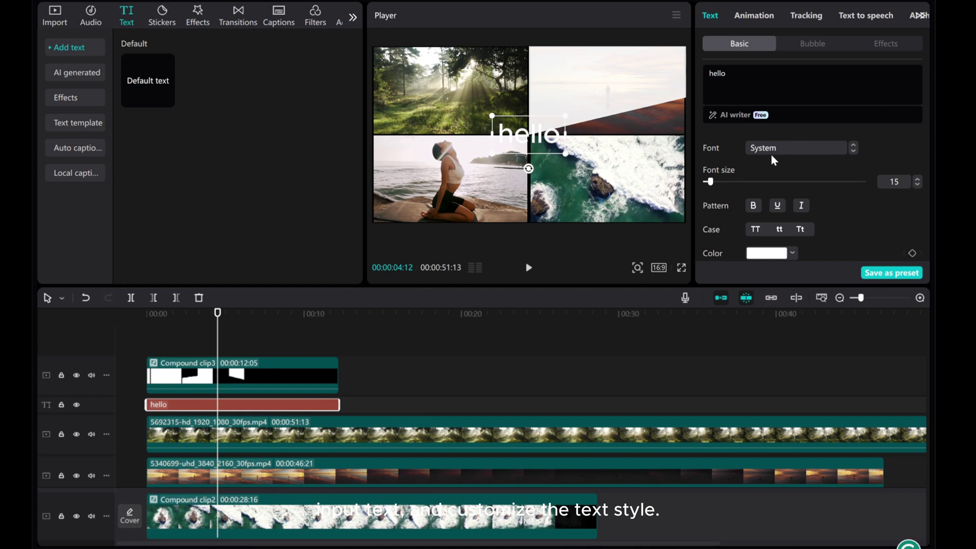
click(773, 150)
click(756, 230)
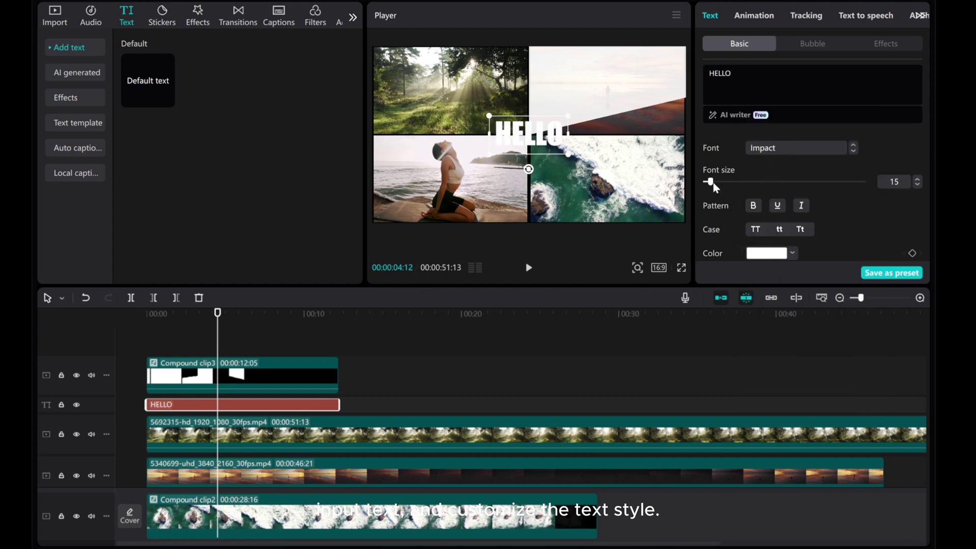
drag(710, 182, 722, 182)
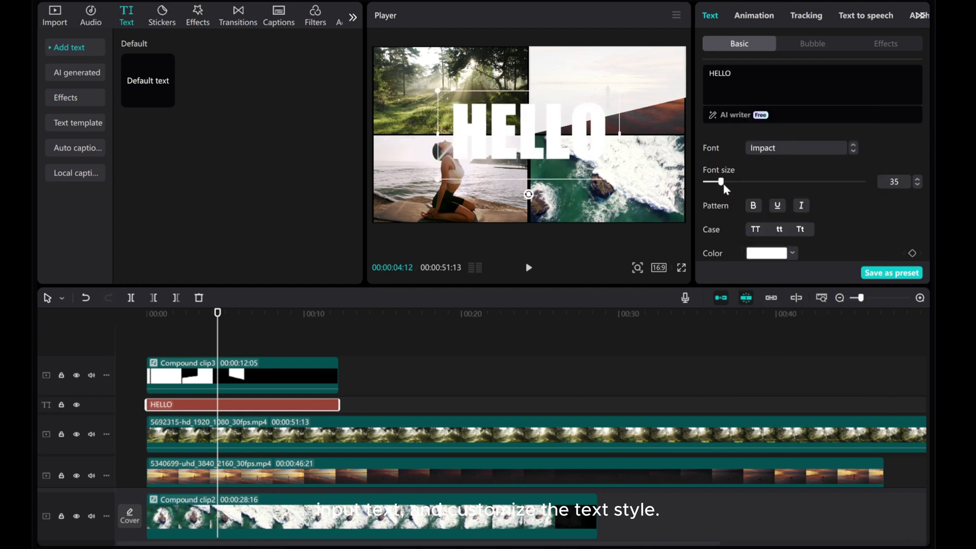
drag(723, 184, 721, 184)
scroll(721, 184, down, 1)
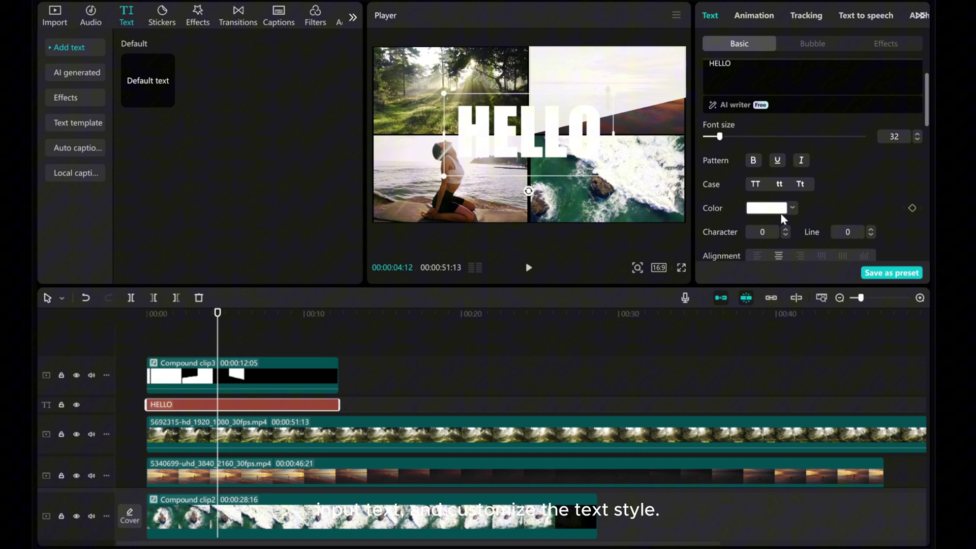
click(777, 208)
click(723, 430)
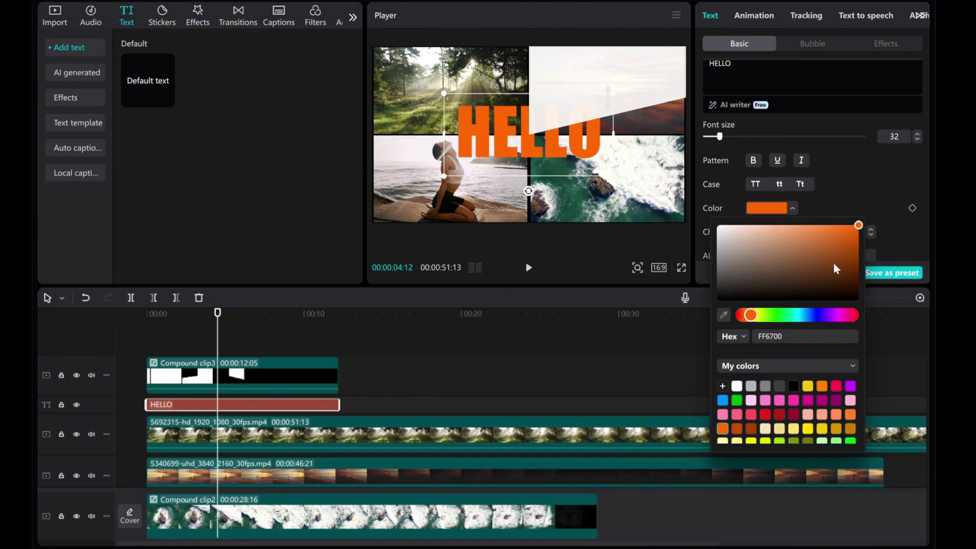
Step: Apply a Zoom In entrance animation to the HELLO text with 2.0s duration
click(751, 22)
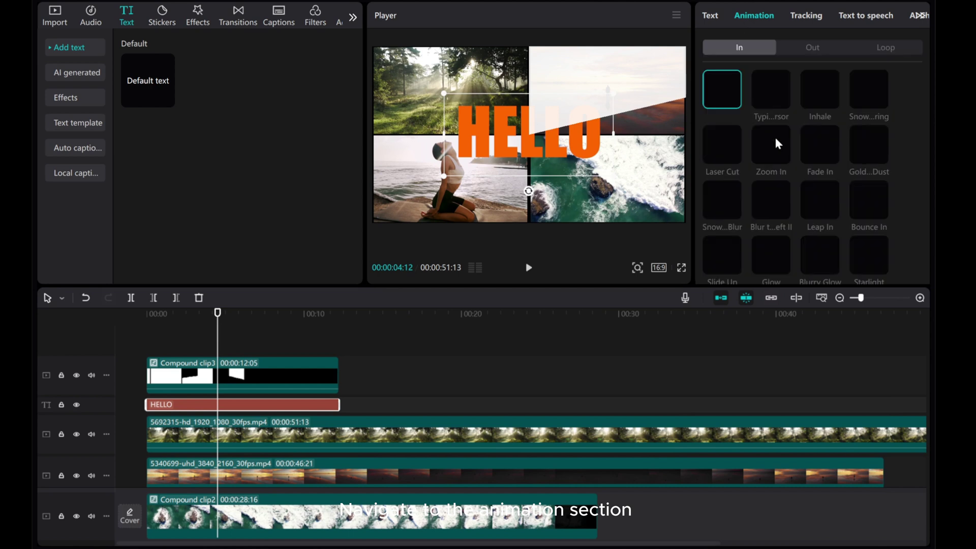
click(766, 149)
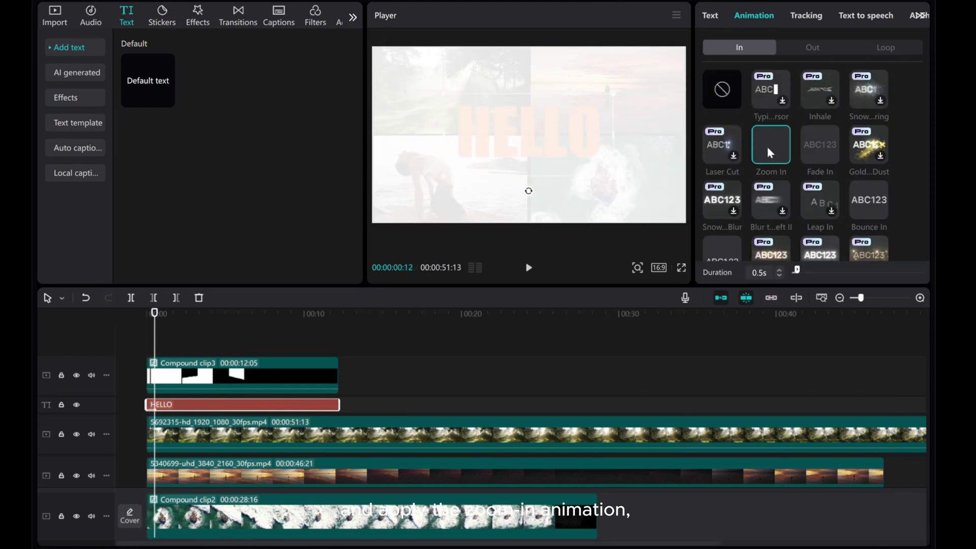
drag(800, 272, 811, 274)
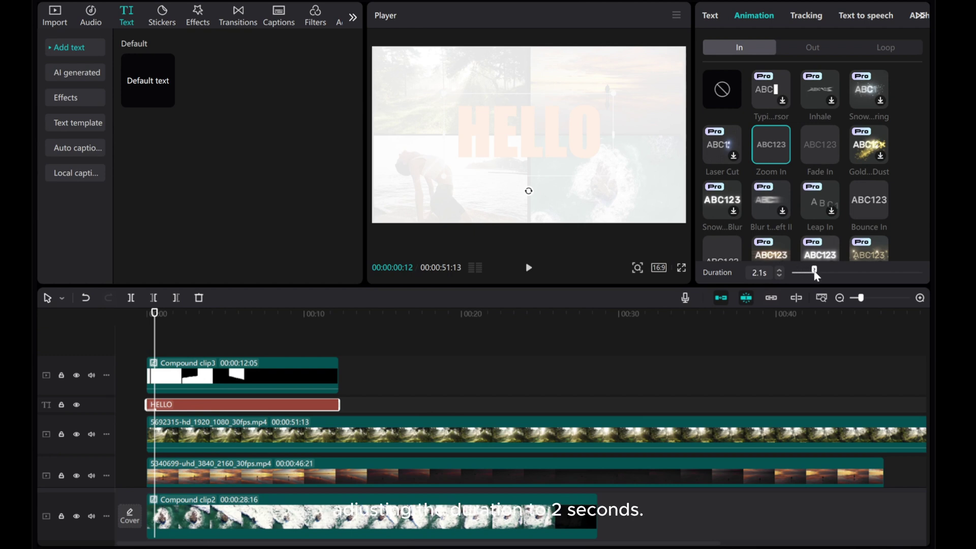
click(778, 269)
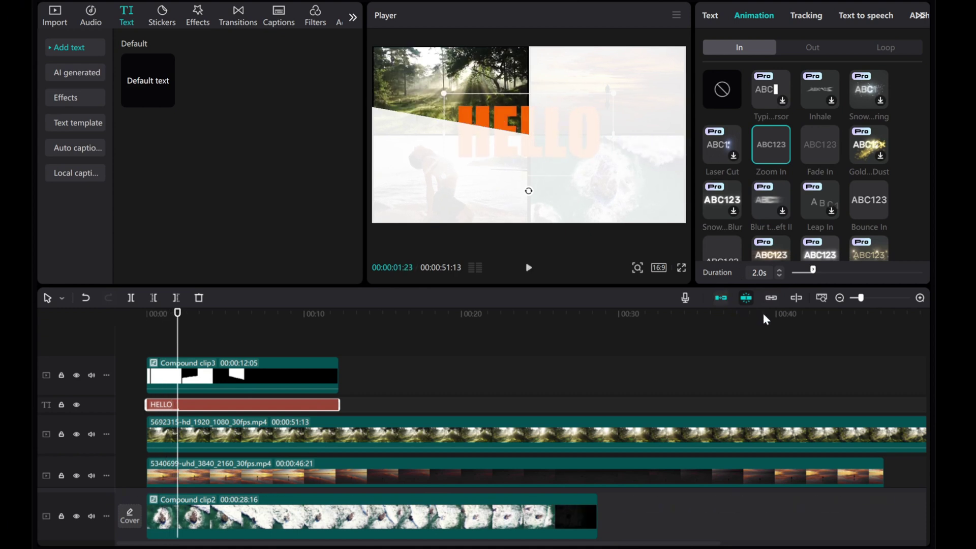
Step: Rewind to the timeline start and play the opening back
drag(179, 348, 109, 341)
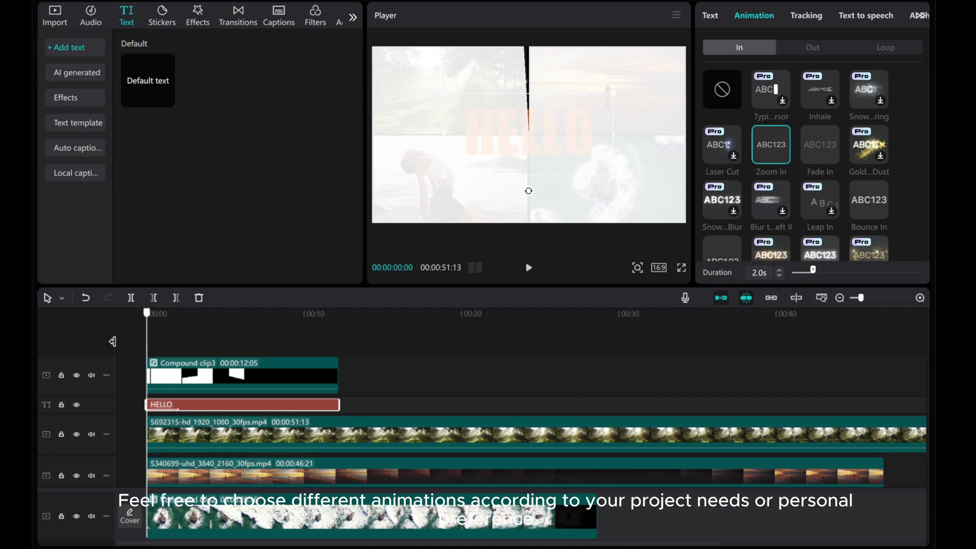
click(156, 339)
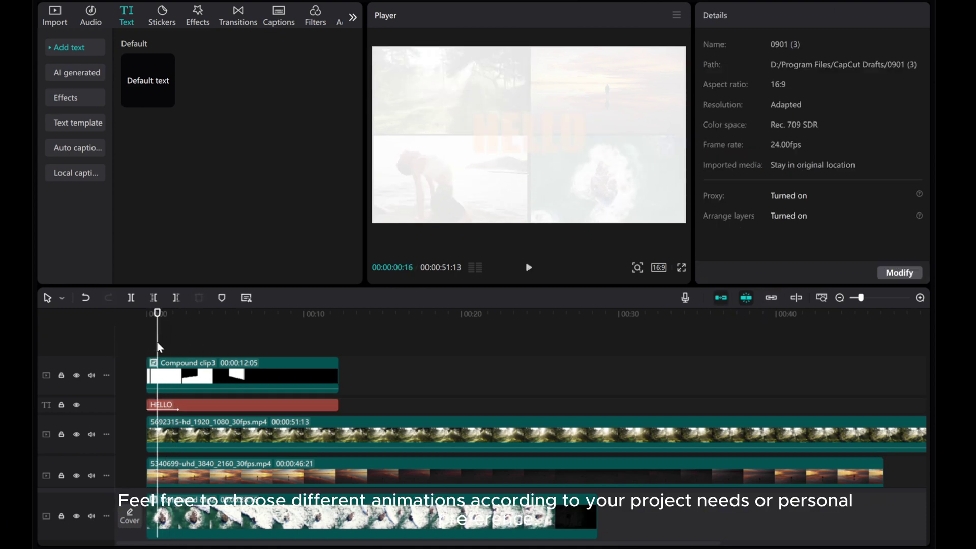
click(530, 273)
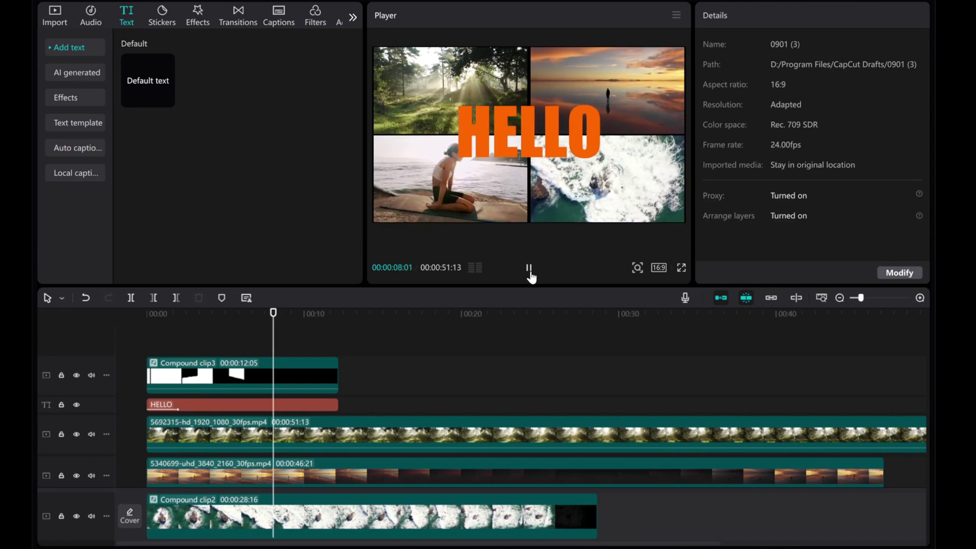
Step: Trim the 5692315, 5340699 and both compound clips to end at 12:05
click(529, 273)
drag(314, 344, 340, 344)
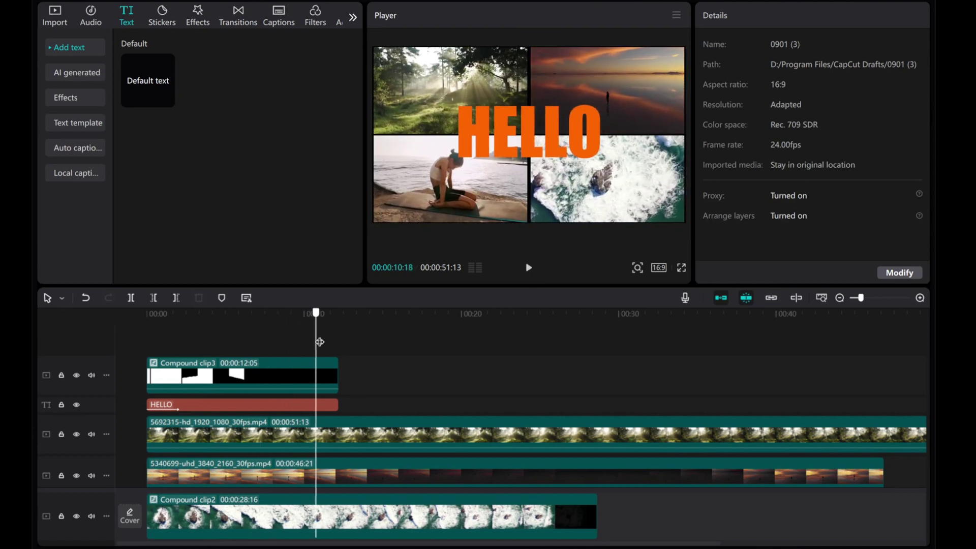
scroll(331, 438, down, 2)
scroll(331, 438, down, 1)
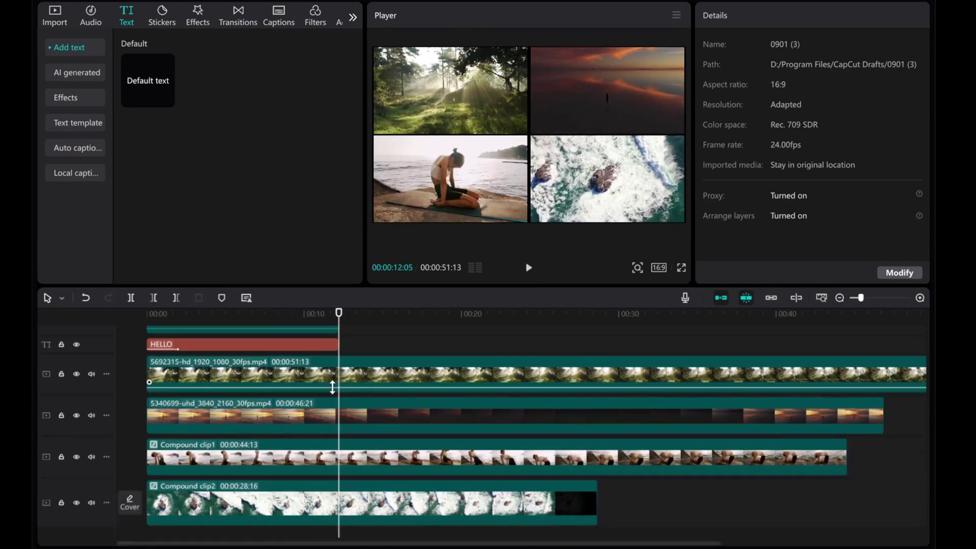
click(330, 379)
click(176, 298)
click(290, 419)
click(175, 299)
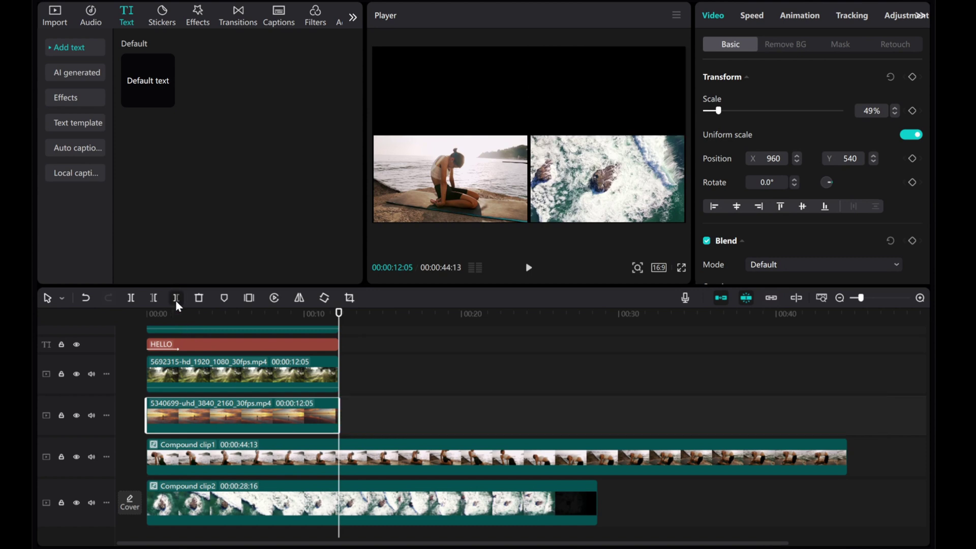
click(304, 458)
drag(625, 527, 279, 454)
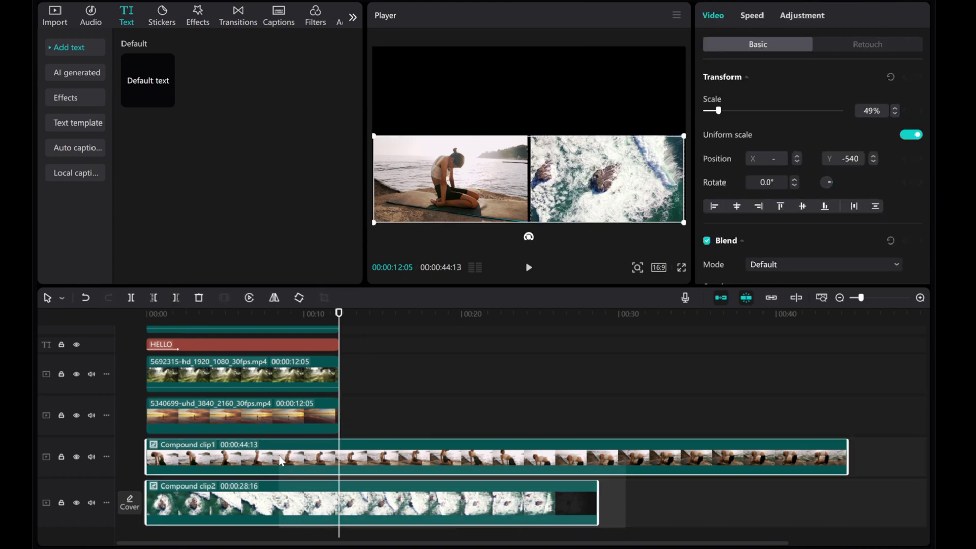
click(176, 298)
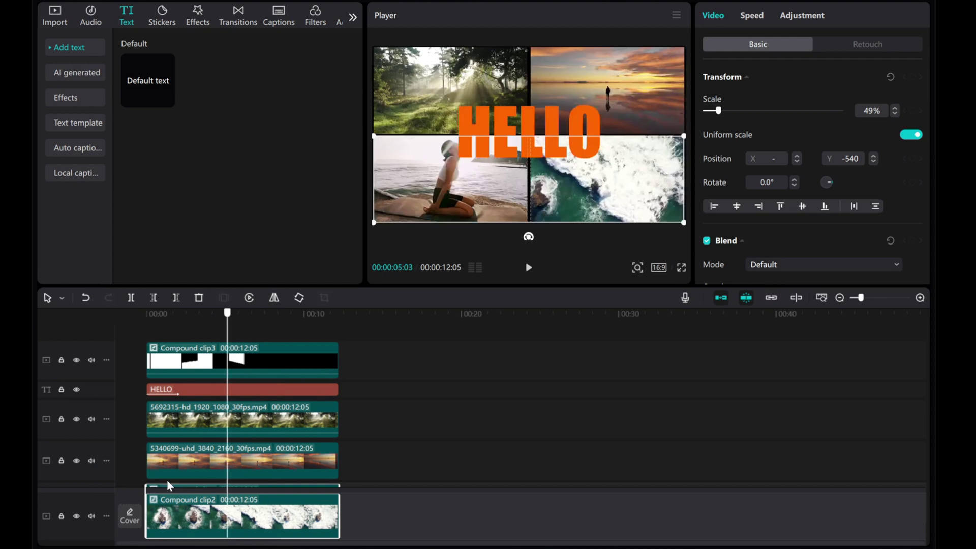
Step: Merge all clips into one compound clip and play it
scroll(391, 493, down, 1)
click(379, 510)
mouse_move(380, 511)
mouse_down()
mouse_move(226, 395)
mouse_move(201, 356)
mouse_up()
right_click(212, 369)
click(239, 417)
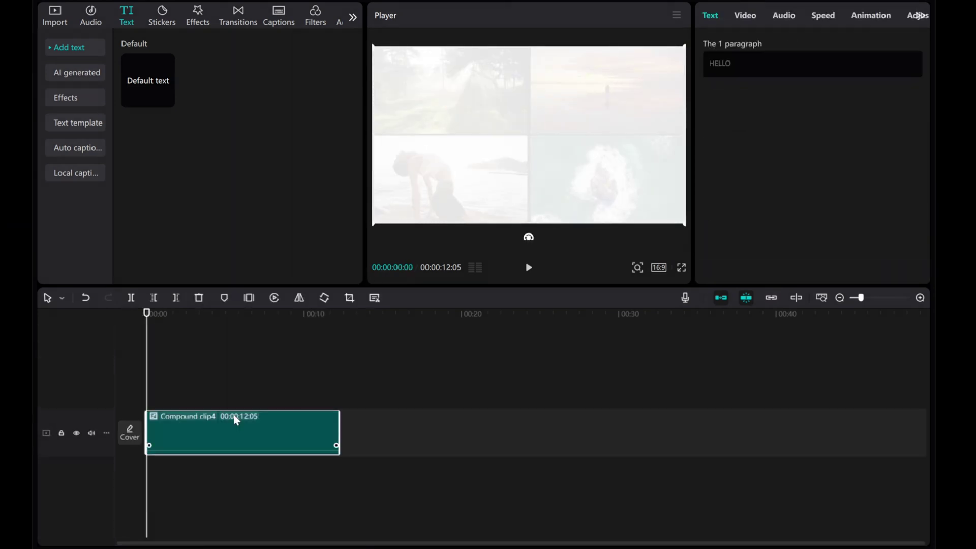
click(531, 267)
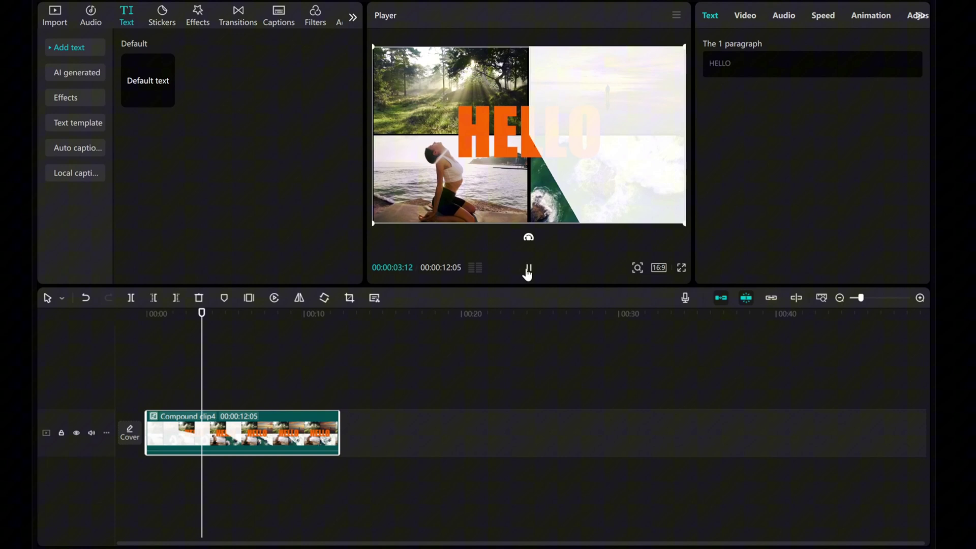